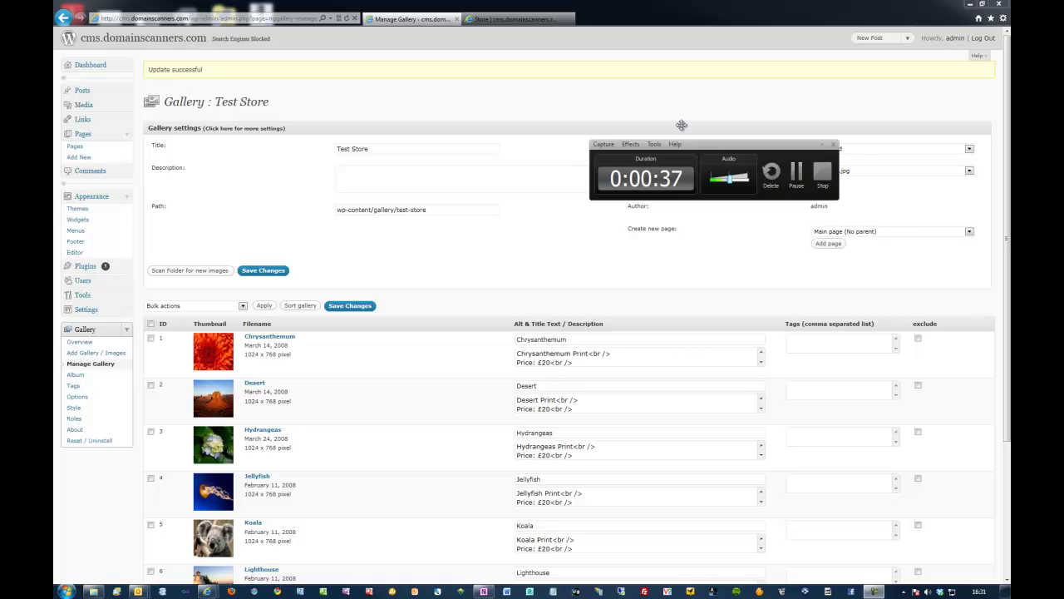
Add the Desert Print and the Jellyfish Print to the shopping cart on the store page
left_click(493, 19)
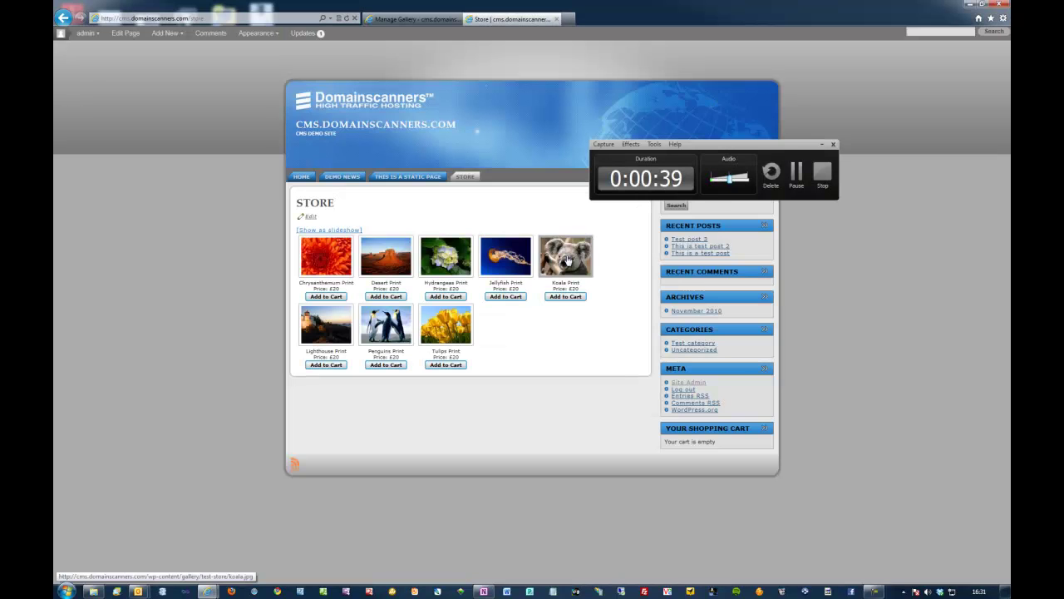
left_click(674, 143)
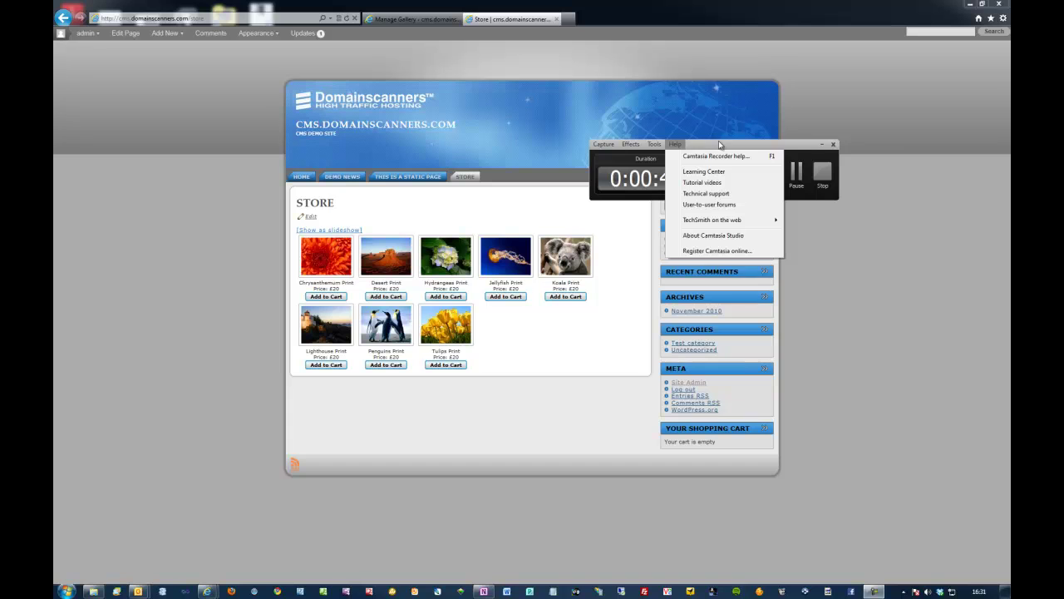
key("Escape")
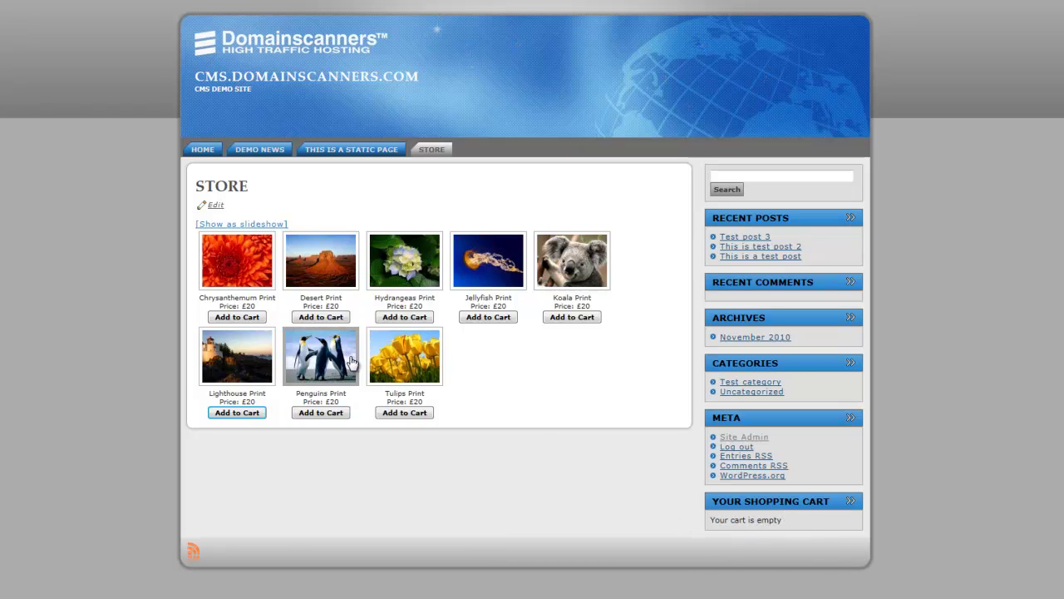
left_click(327, 322)
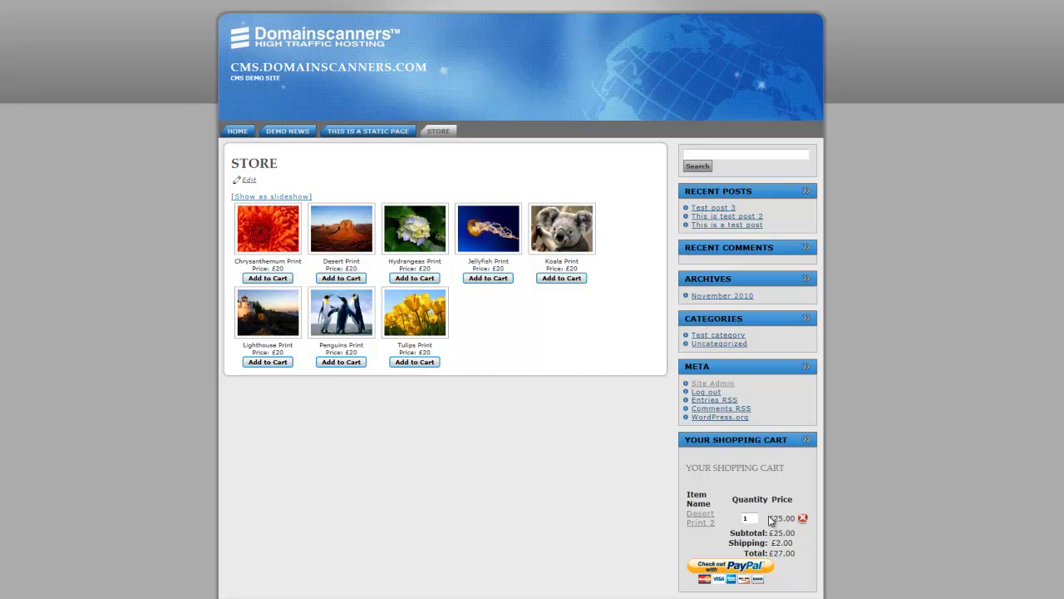
left_click(475, 279)
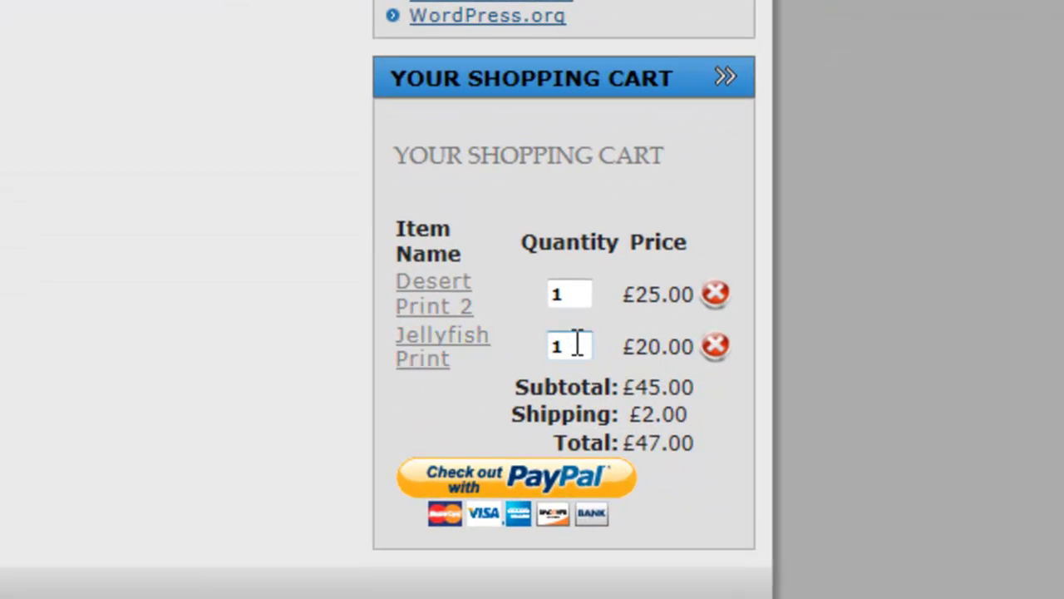
Set the Jellyfish Print quantity in the cart to 2 and remove the Desert Print 2 item
left_click_drag(578, 344, 533, 350)
key("BackSpace")
type("2")
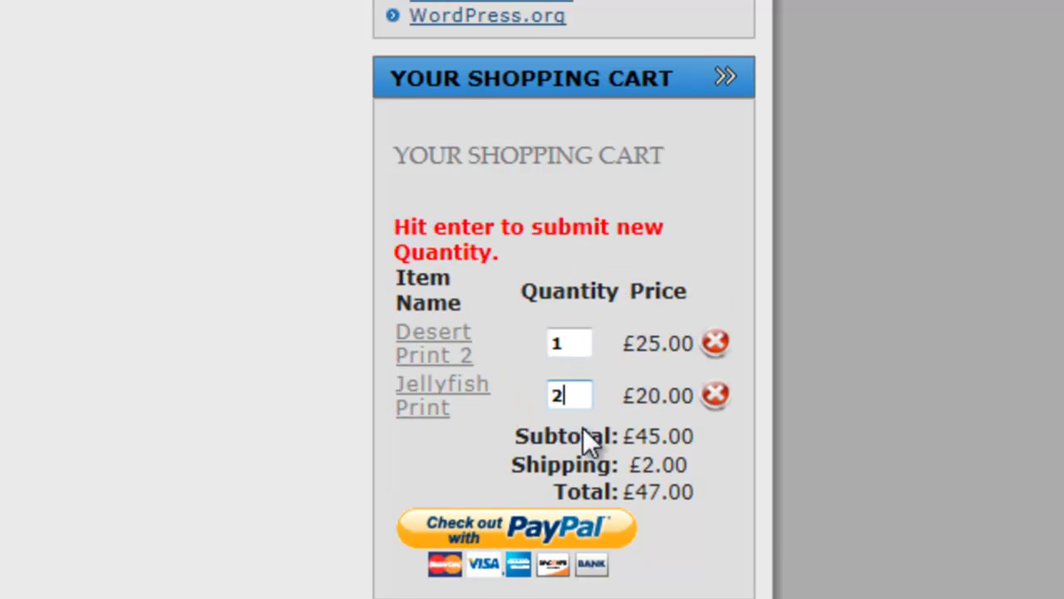
key("Return")
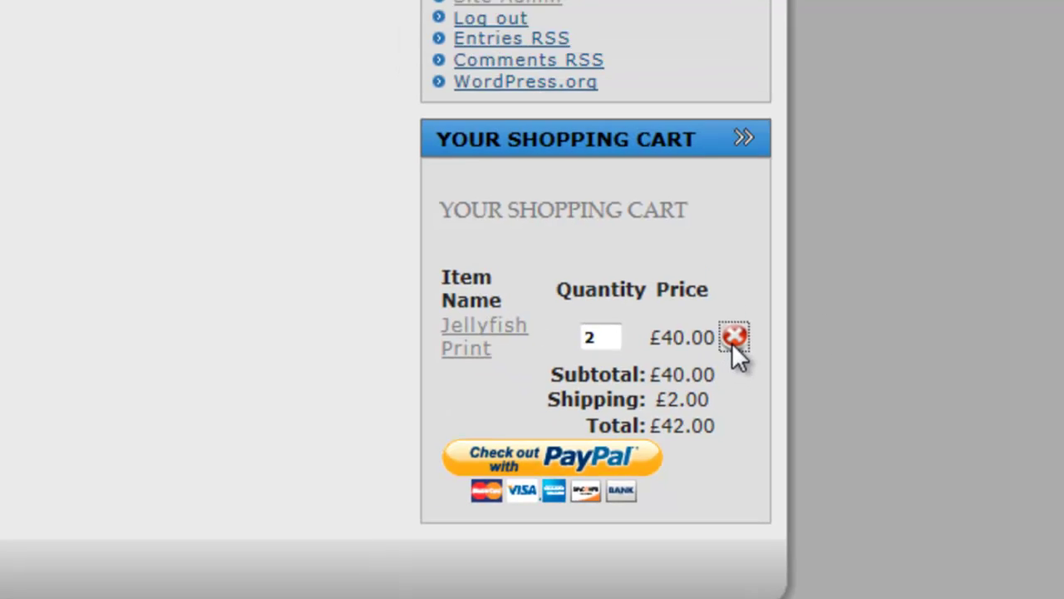
left_click(715, 292)
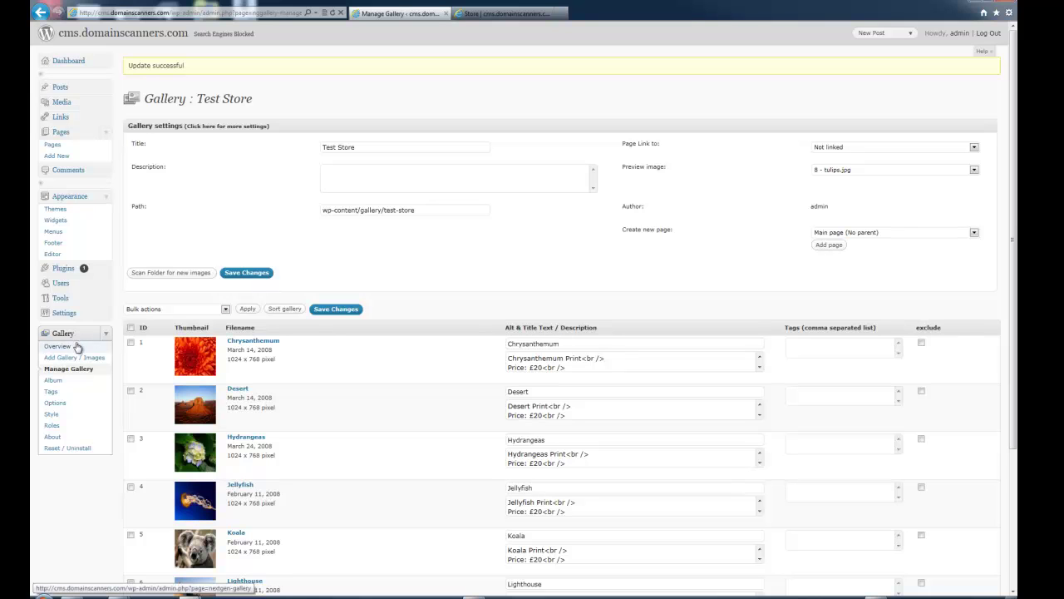
Open the Test Store gallery in the gallery management and compare its images with the store page
left_click(70, 371)
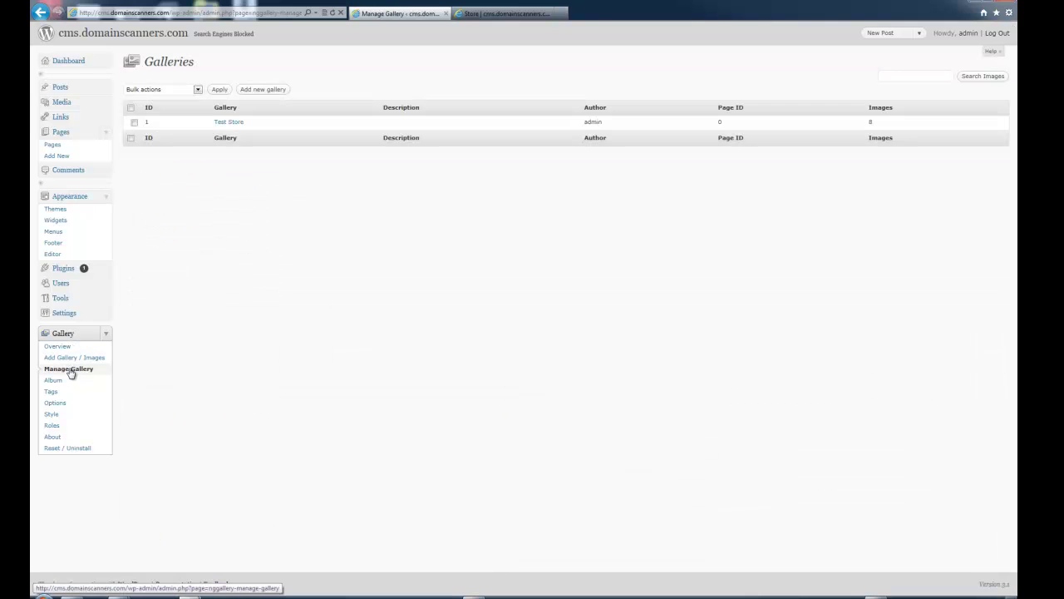
left_click(228, 123)
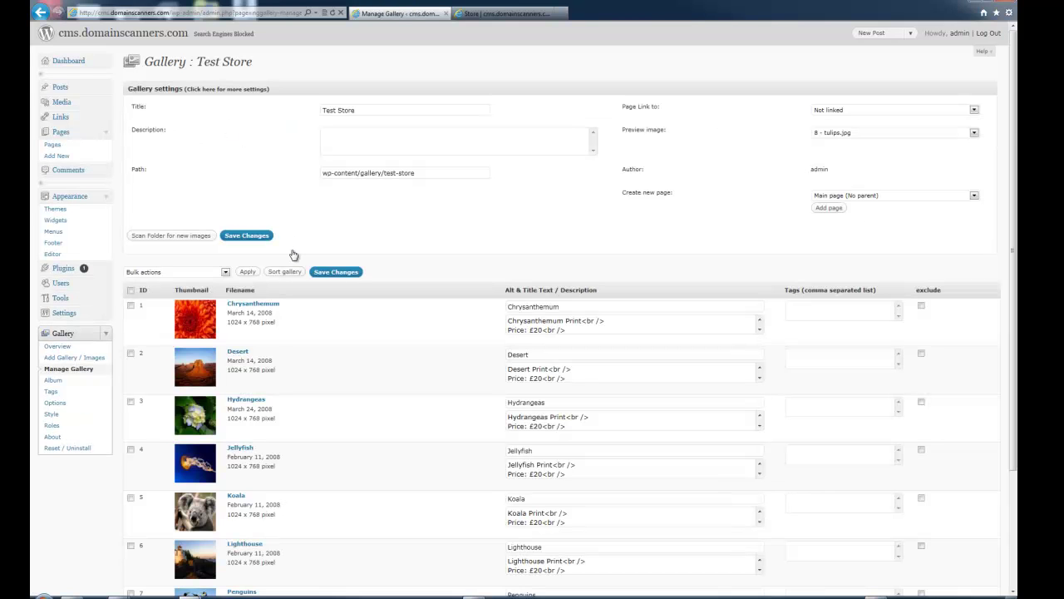
scroll(317, 263, "down", 3)
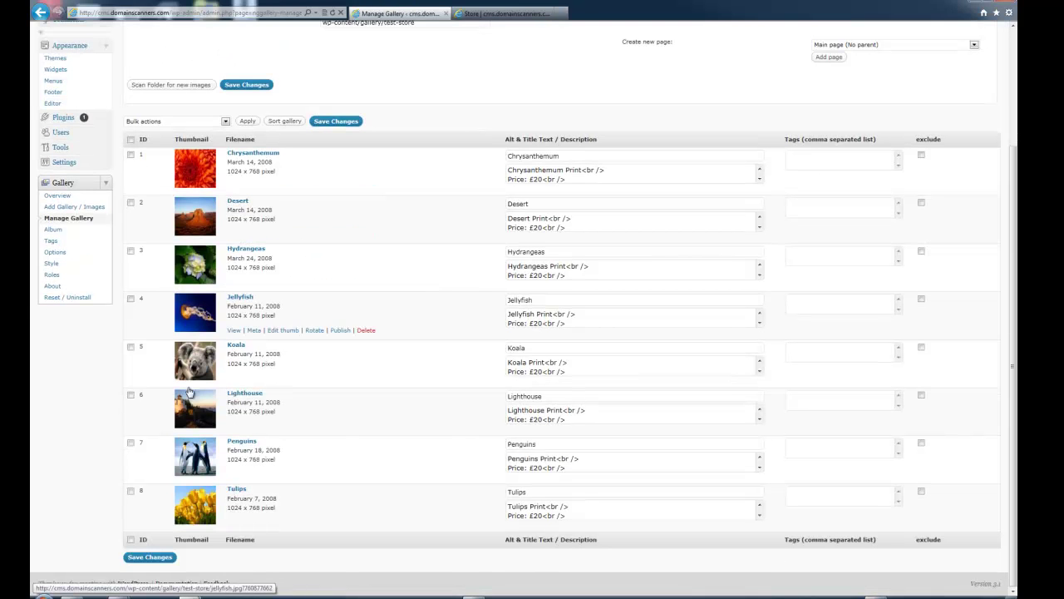
left_click(499, 14)
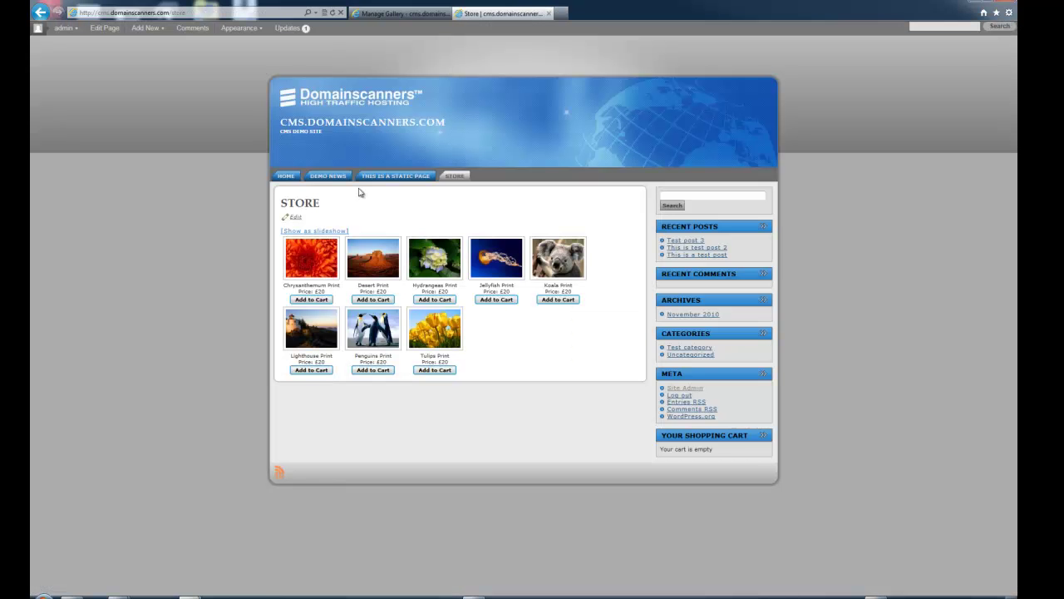
left_click(401, 13)
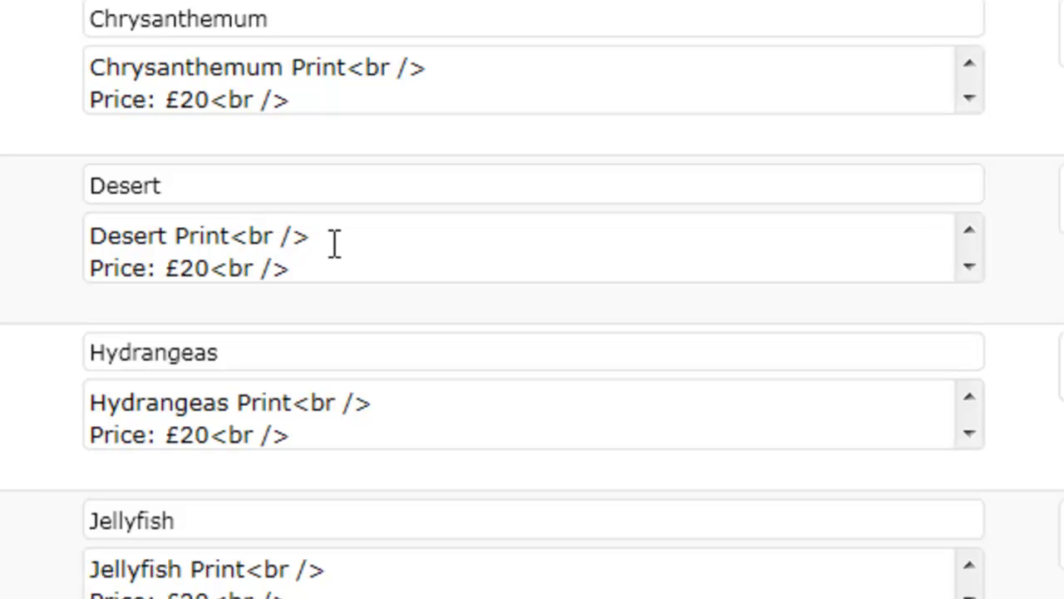
Examine the Desert image's description, including its line-break tag, the wp_cart trigger text and the product name inside it
left_click_drag(324, 242, 251, 240)
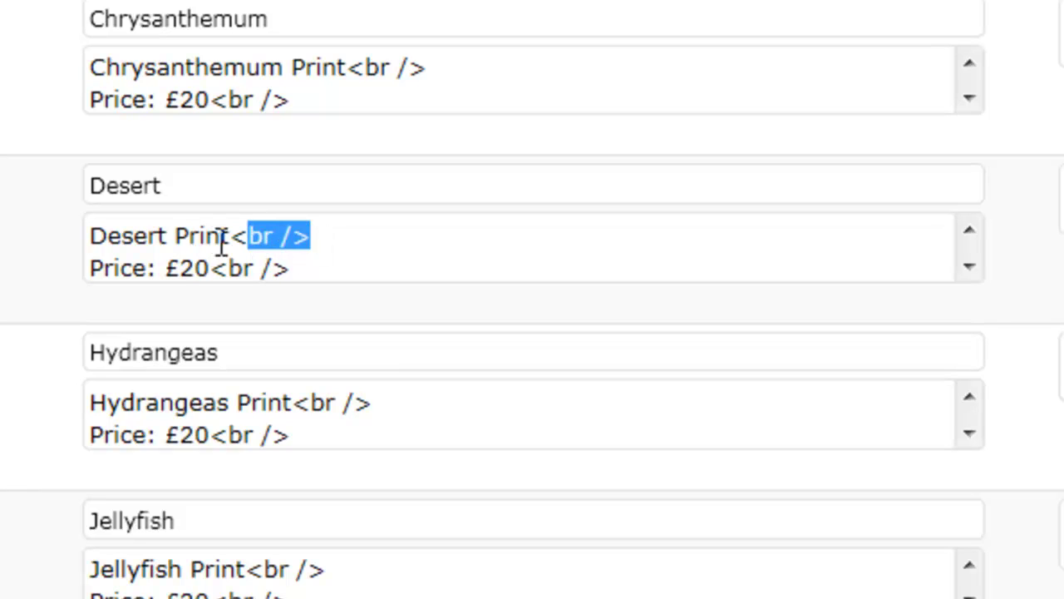
left_click(310, 237)
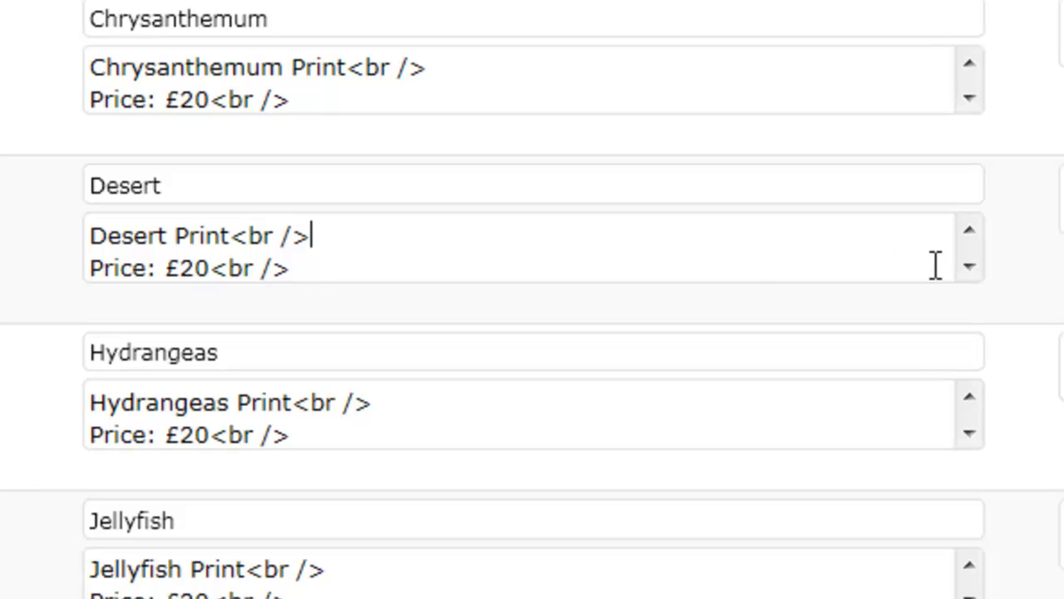
left_click(968, 266)
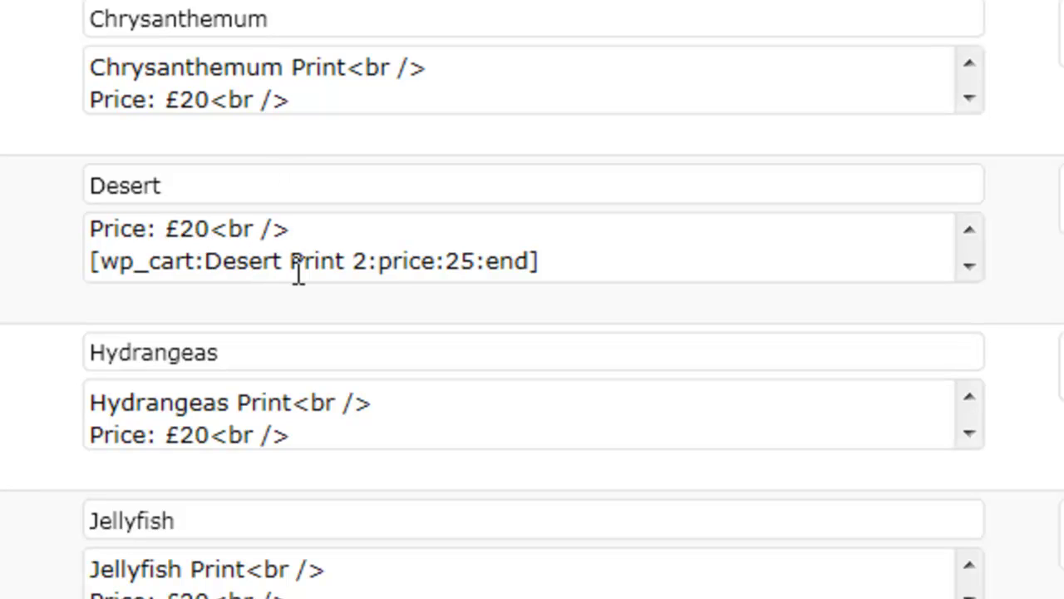
left_click_drag(573, 264, 83, 266)
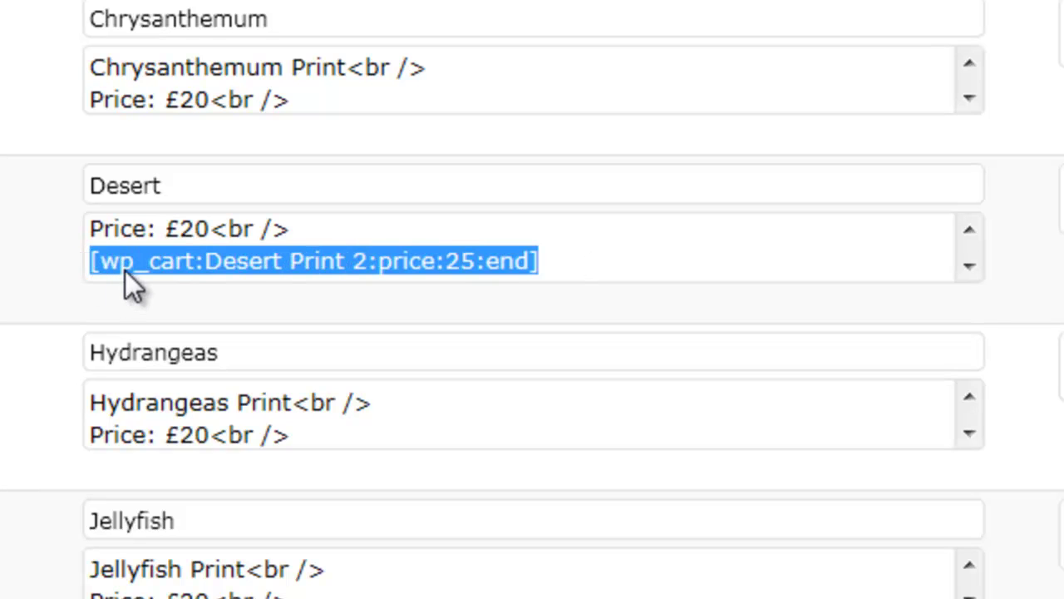
left_click(123, 264)
left_click_drag(205, 261, 368, 274)
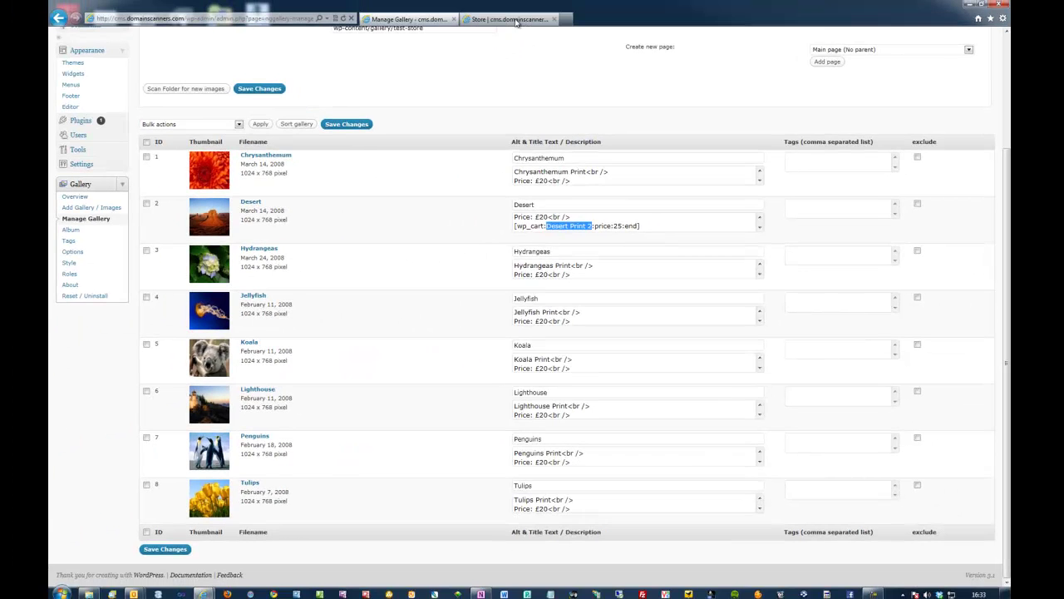
Add the Desert Print to the cart on the store page to check its item name
left_click(515, 20)
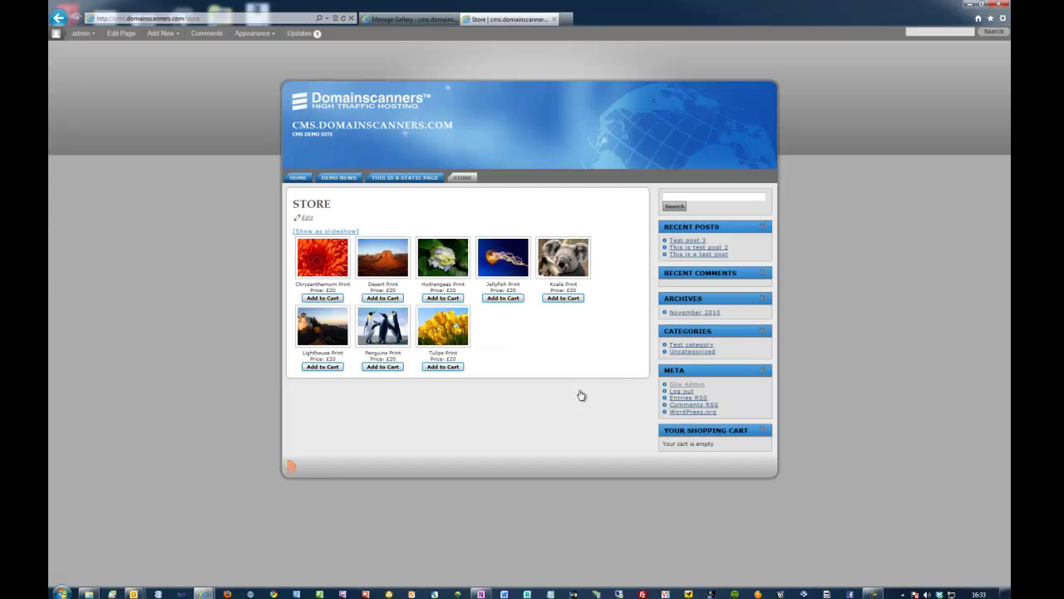
left_click(383, 297)
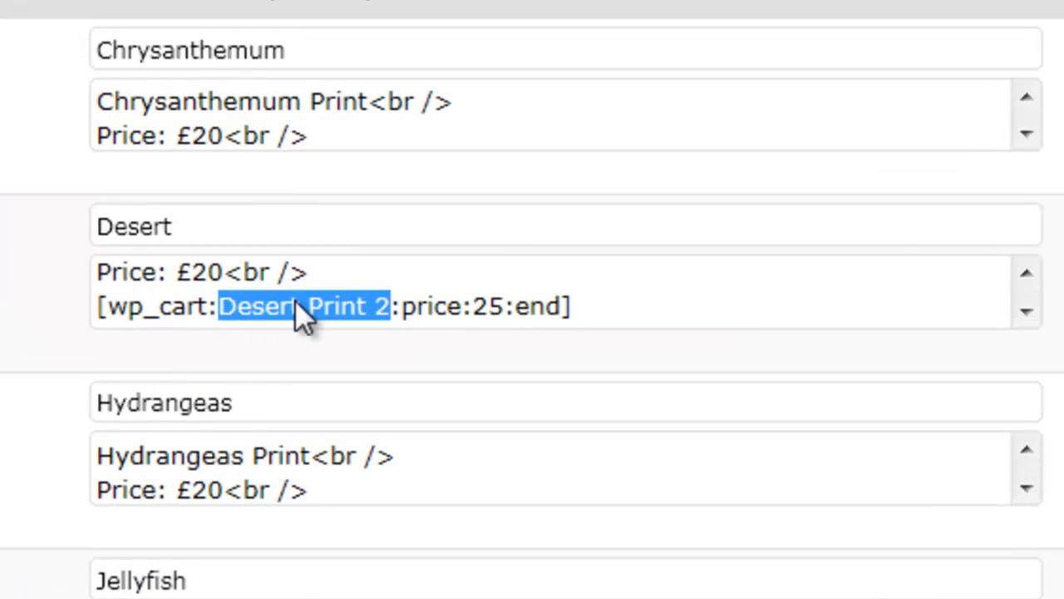
Change the product name in the Desert image's wp_cart trigger text to "Desert Print"
left_click(505, 310)
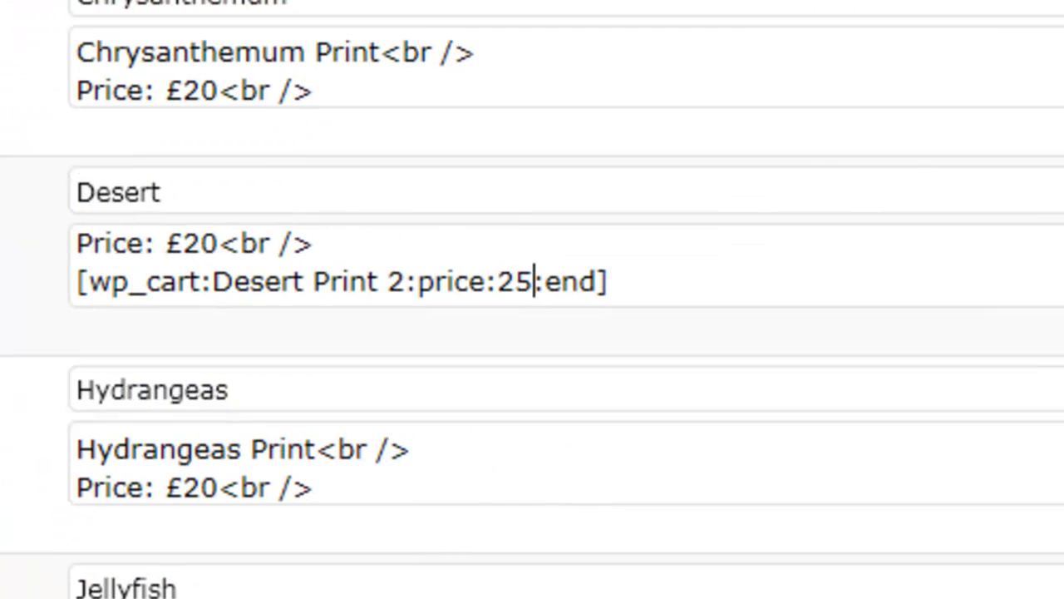
left_click(408, 281)
key("BackSpace")
key("BackSpace")
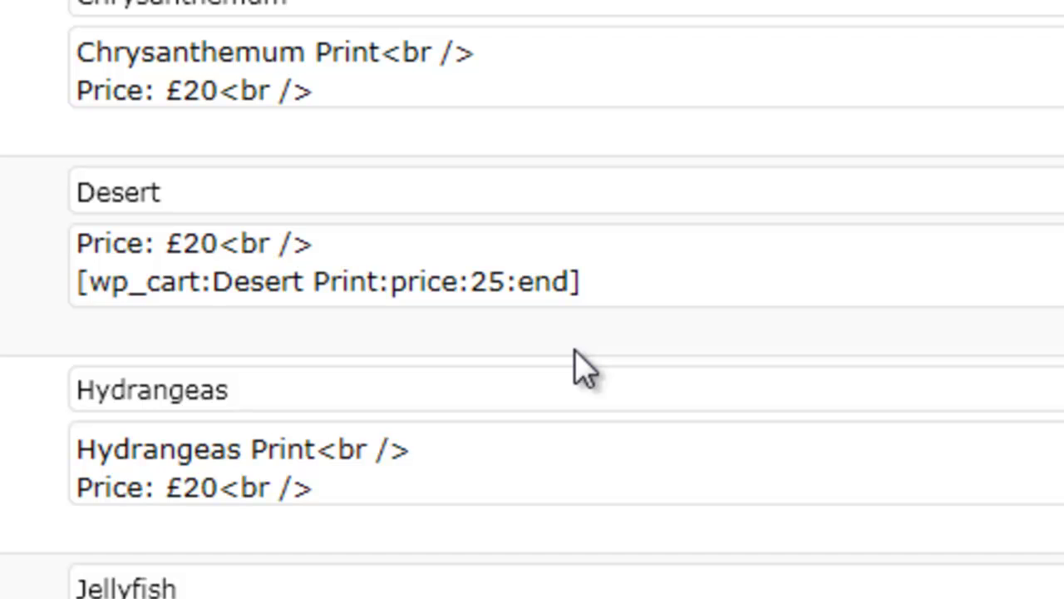
Set the price in the Desert image's wp_cart trigger text to 20 and save the gallery changes
key("Right")
key("Right")
key("Right")
key("Right")
key("Right")
key("Right")
key("Right")
key("Right")
key("Right")
key("BackSpace")
type("0")
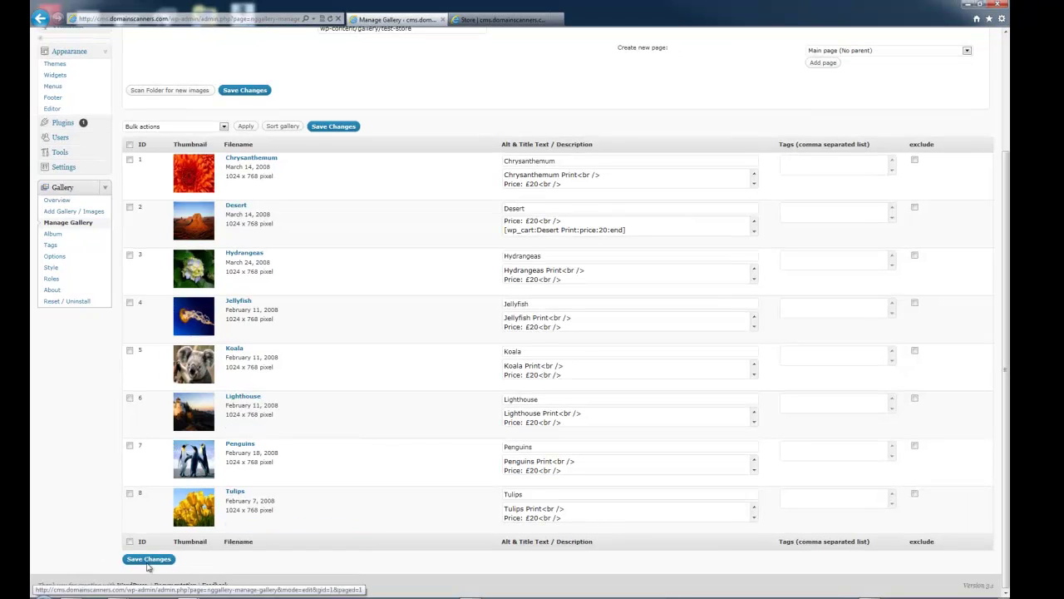
left_click(34, 598)
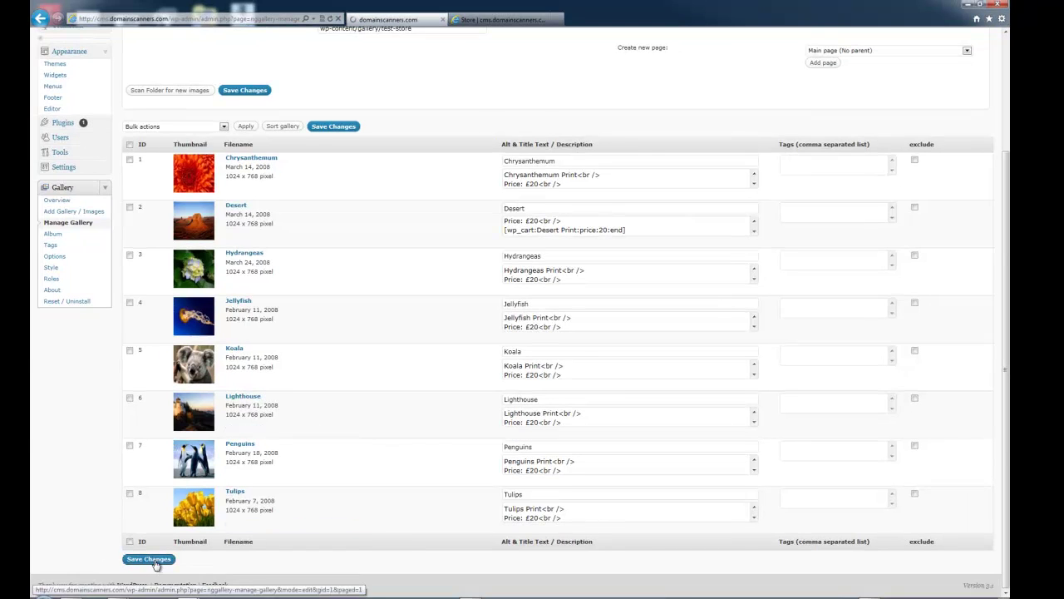
Remove the Desert Print 2 item from the store page's cart and add the Desert Print again
left_click(485, 21)
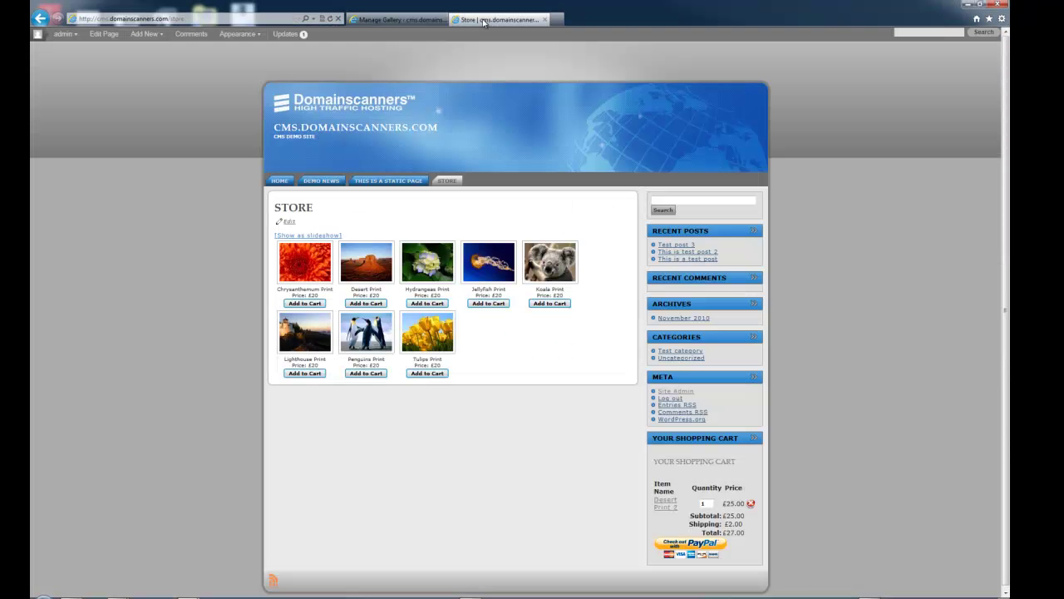
left_click(751, 503)
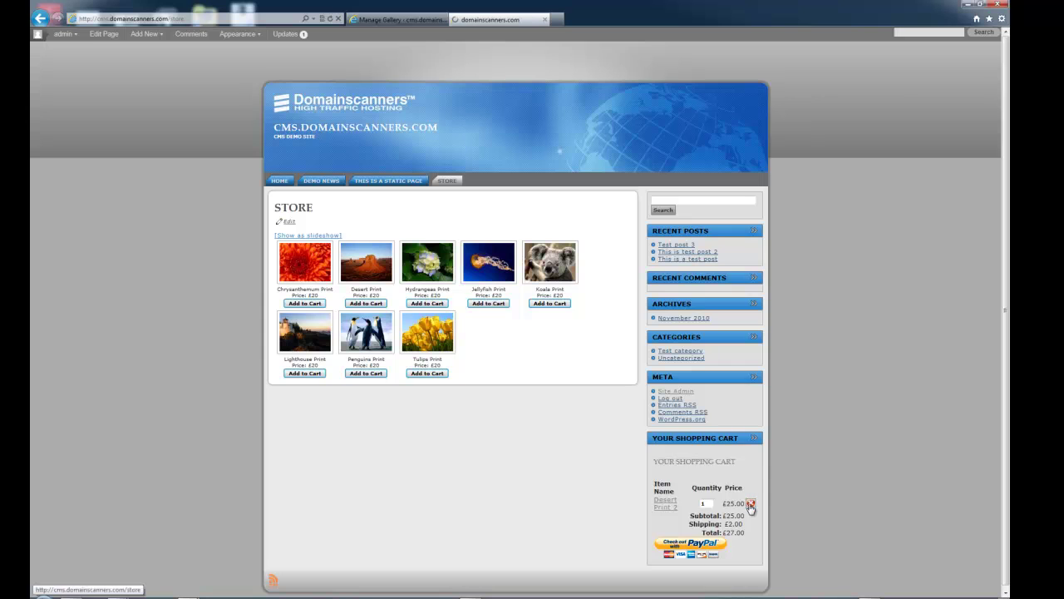
left_click(370, 305)
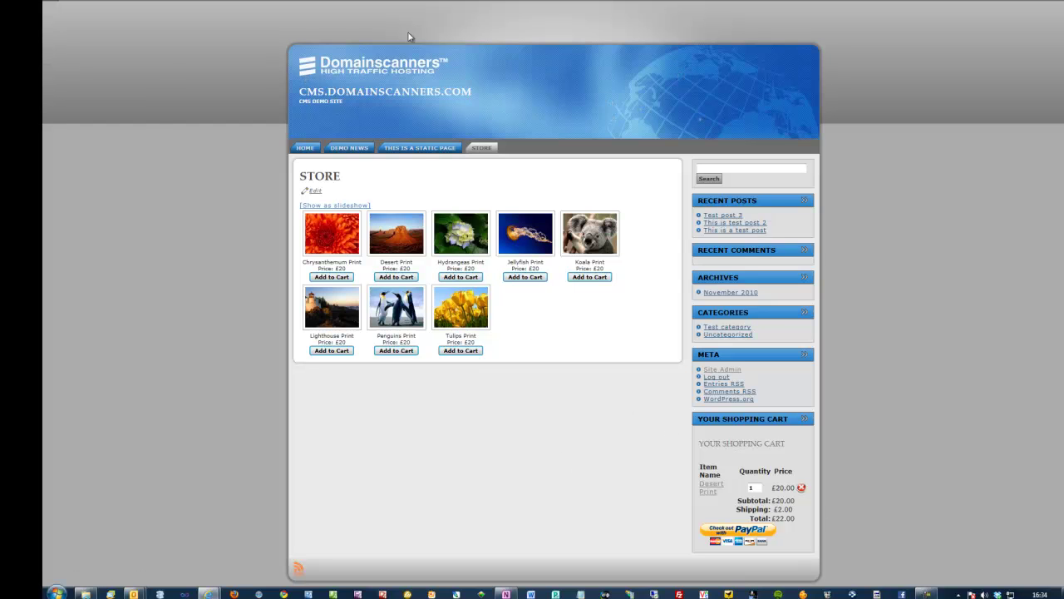
Open the WP Shopping Cart settings and review the shopping cart title and empty-cart text options
key("ctrl+Tab")
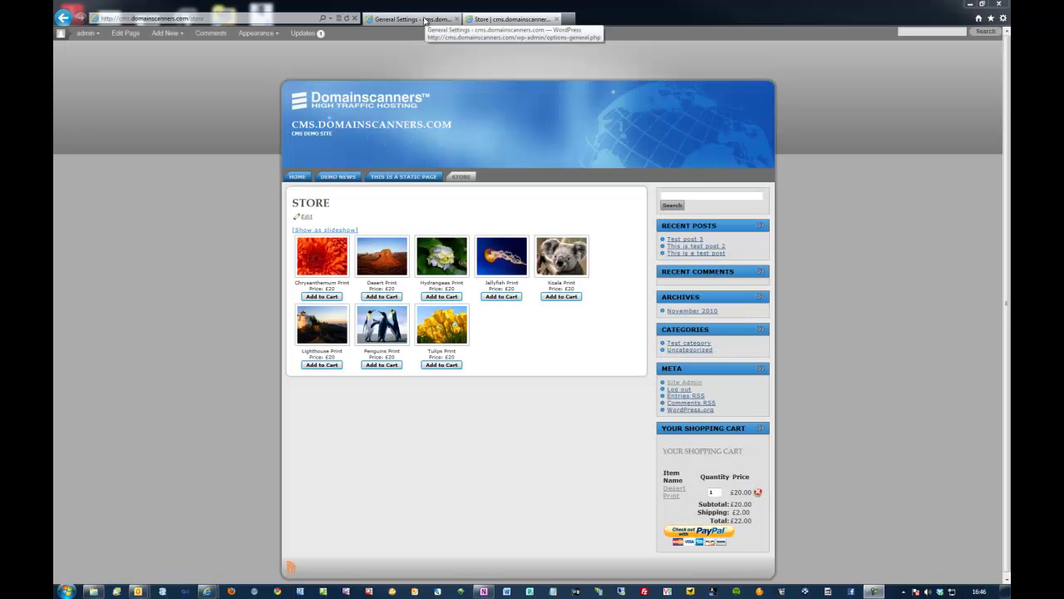
left_click(425, 20)
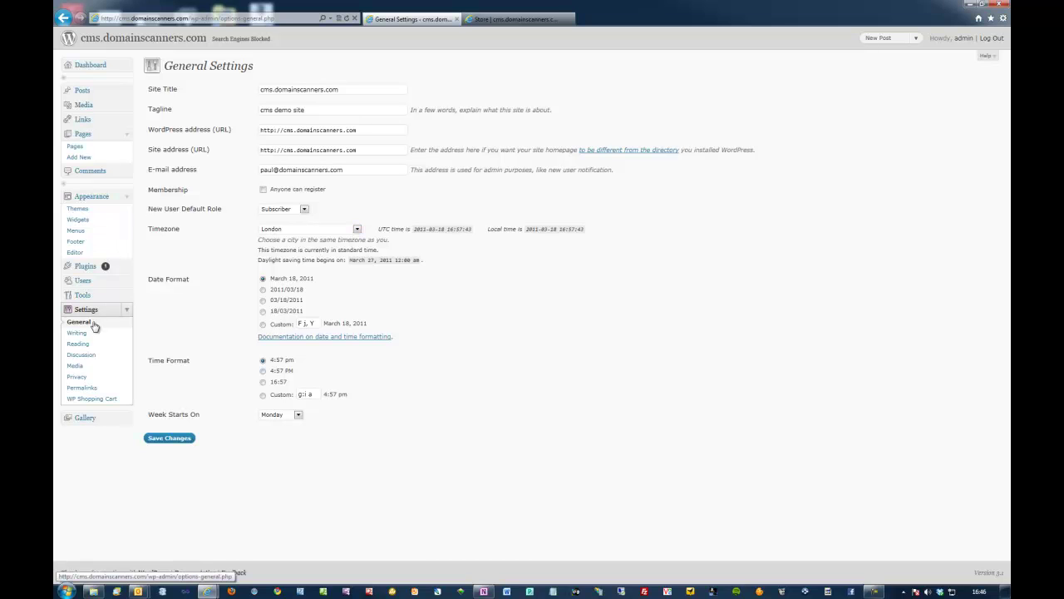
left_click(105, 402)
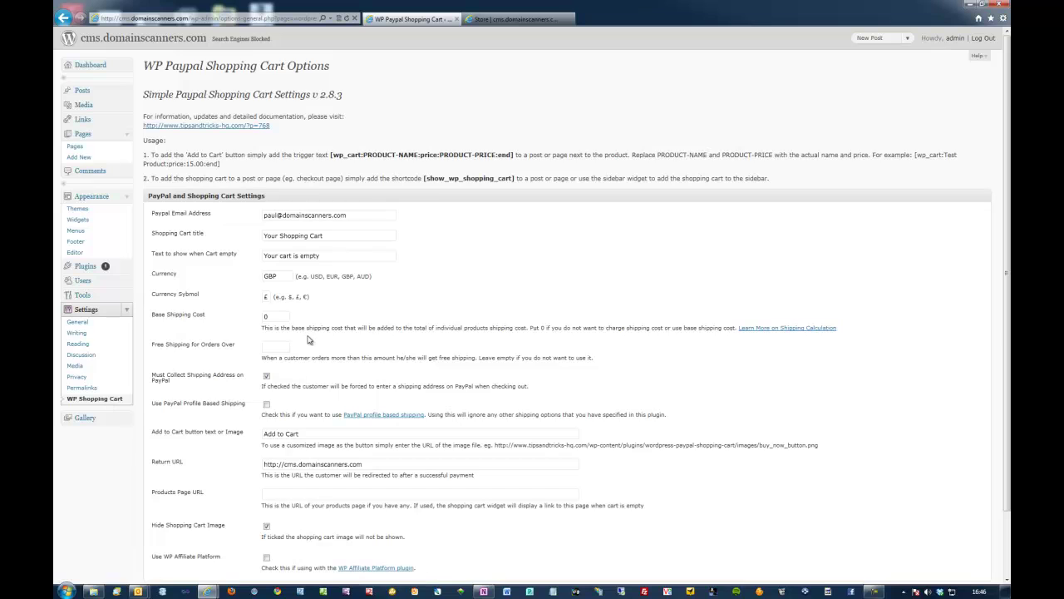
scroll(310, 339, "down", 2)
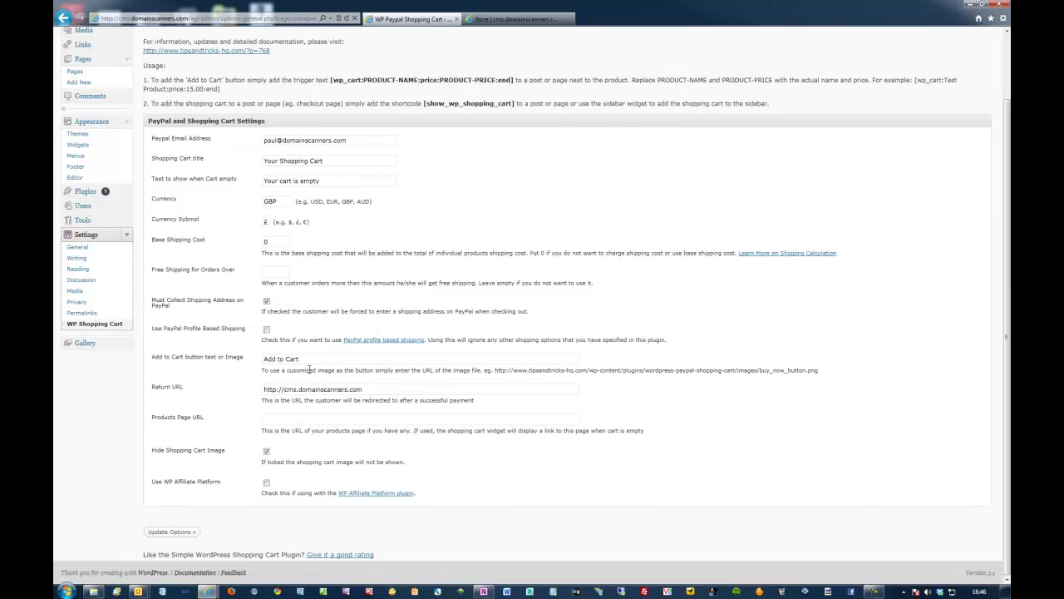
left_click_drag(152, 179, 239, 186)
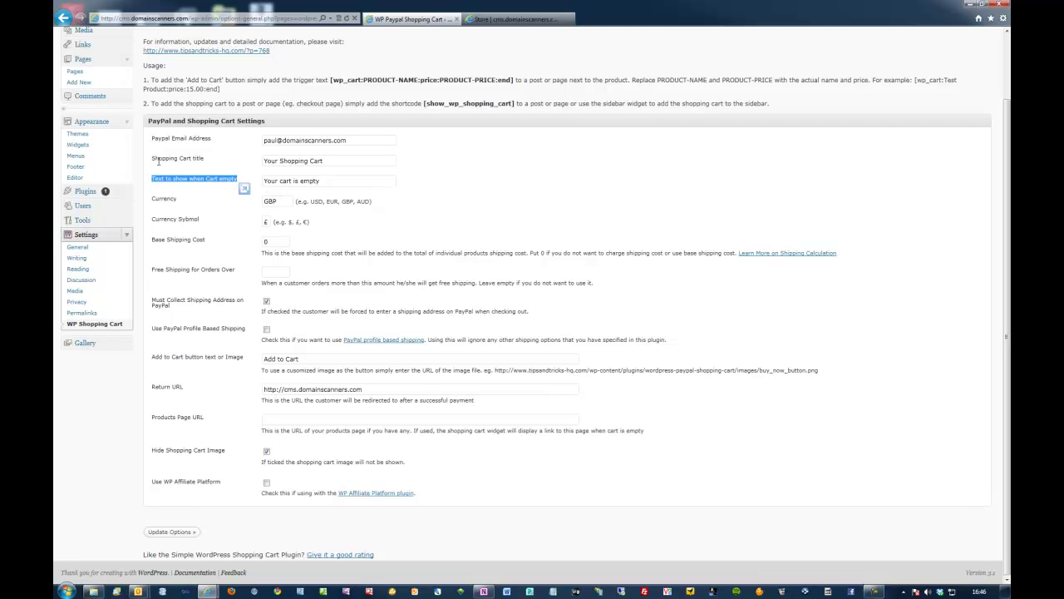
left_click_drag(150, 159, 205, 160)
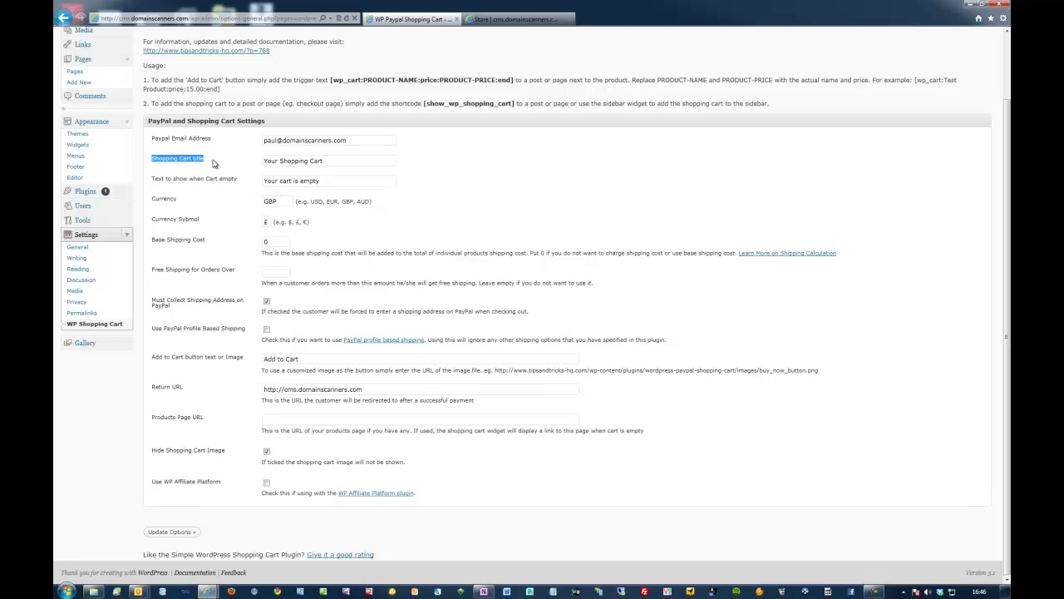
Set the Base Shipping Cost to 5 and save the shopping cart options
left_click(280, 242)
left_click(171, 531)
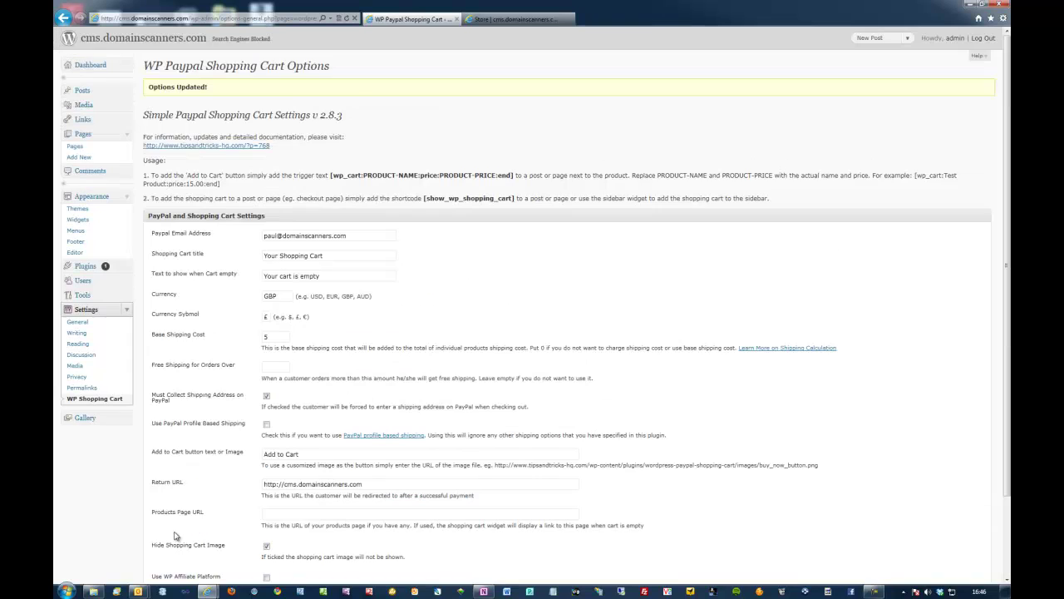
Remove the Desert Print from the store page's cart and add it again so the new shipping cost applies
left_click(479, 19)
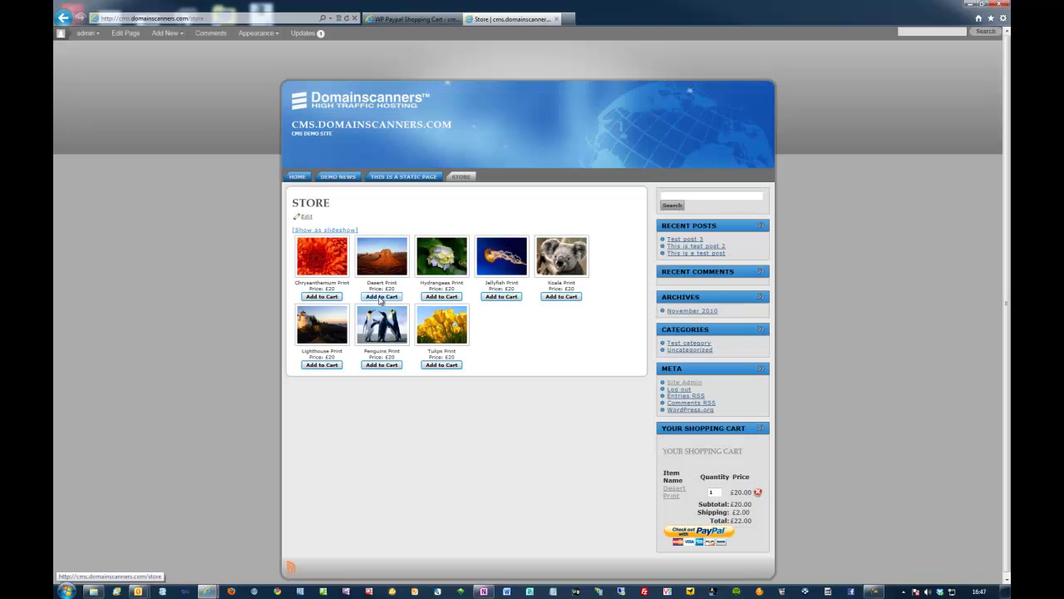
left_click(757, 492)
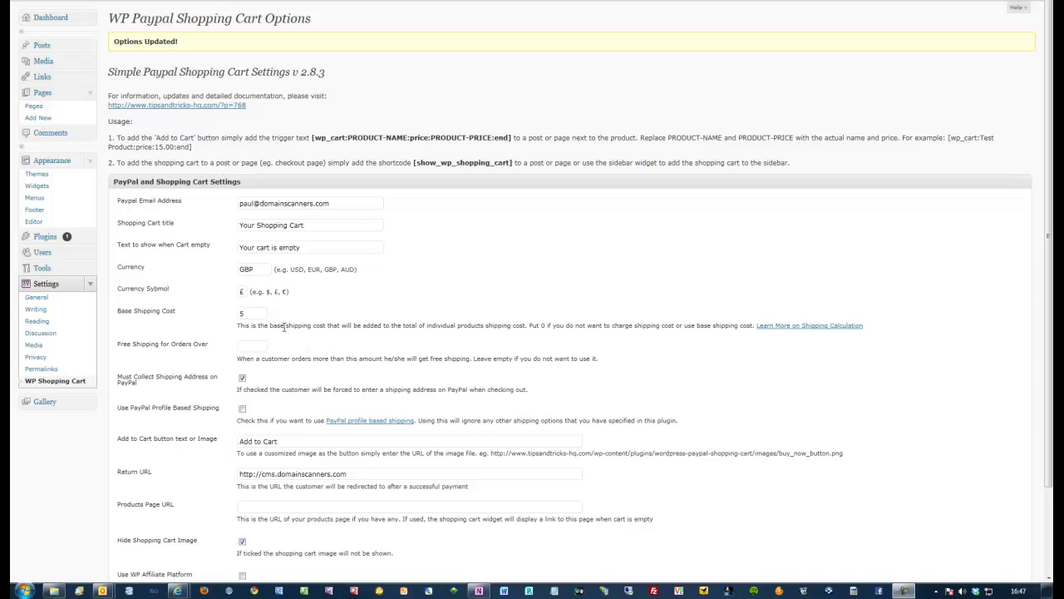
Review the base shipping explanation and remaining shopping cart options, and check the shipping charge in the store page's cart
left_click_drag(285, 326, 343, 325)
scroll(354, 328, "down", 3)
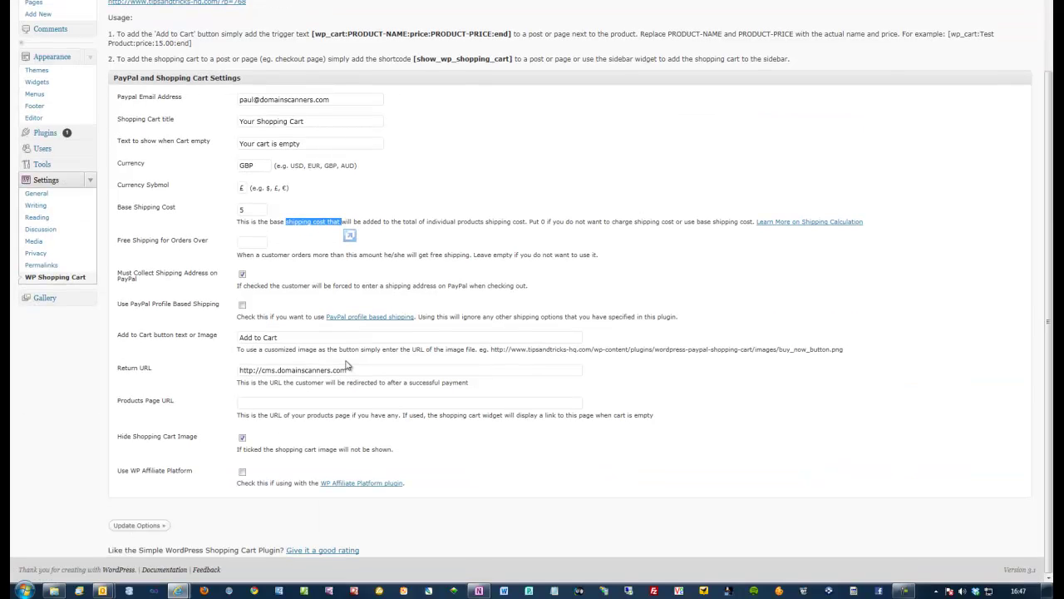
scroll(348, 366, "up", 3)
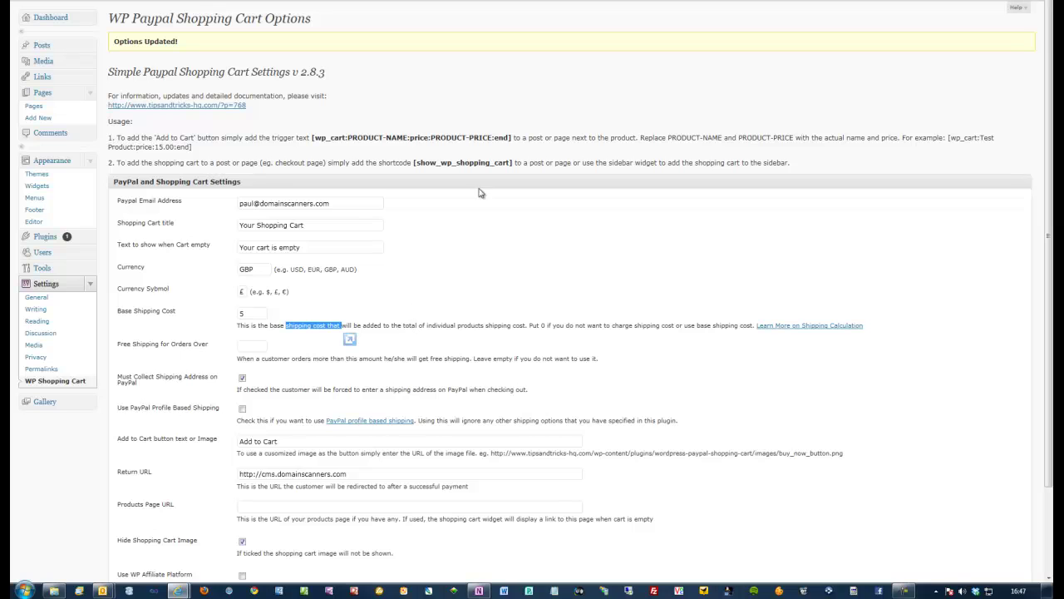
key("ctrl+Tab")
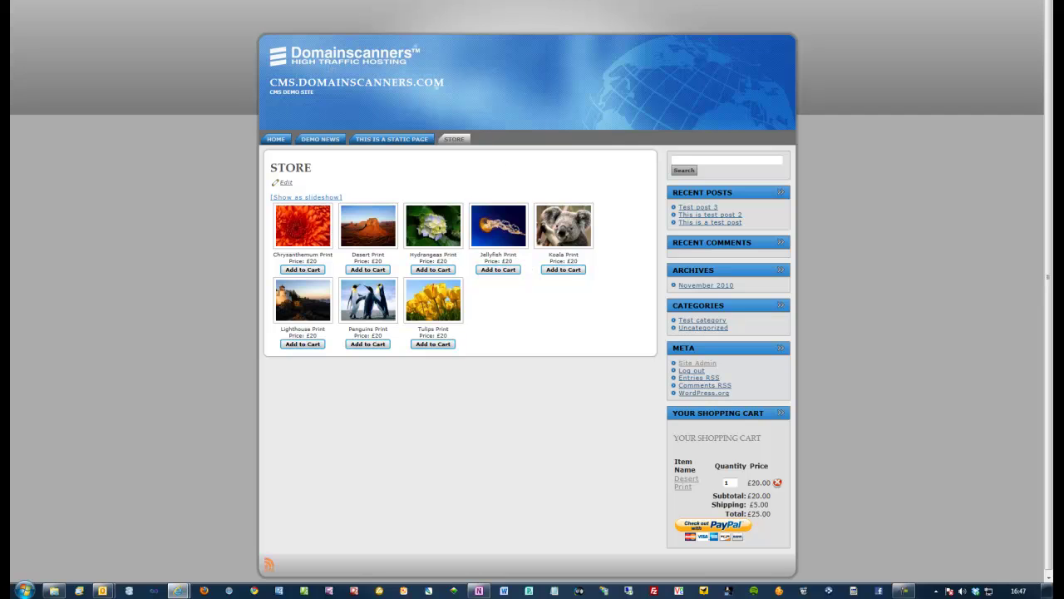
key("ctrl+Tab")
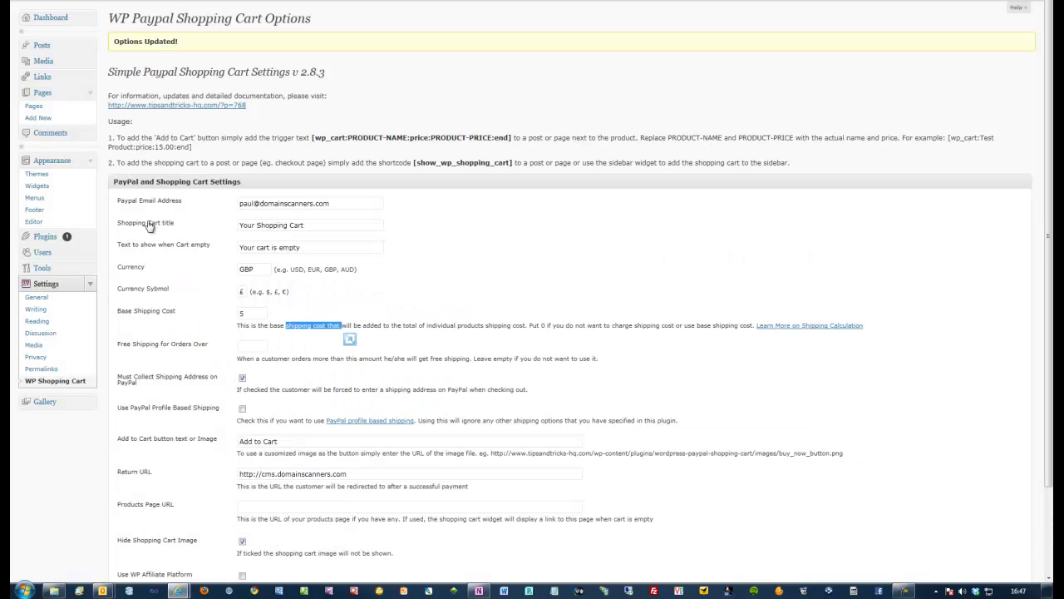
Create a new page titled "Special Offers" with the text "Welcome to our special offers page..."
left_click(38, 122)
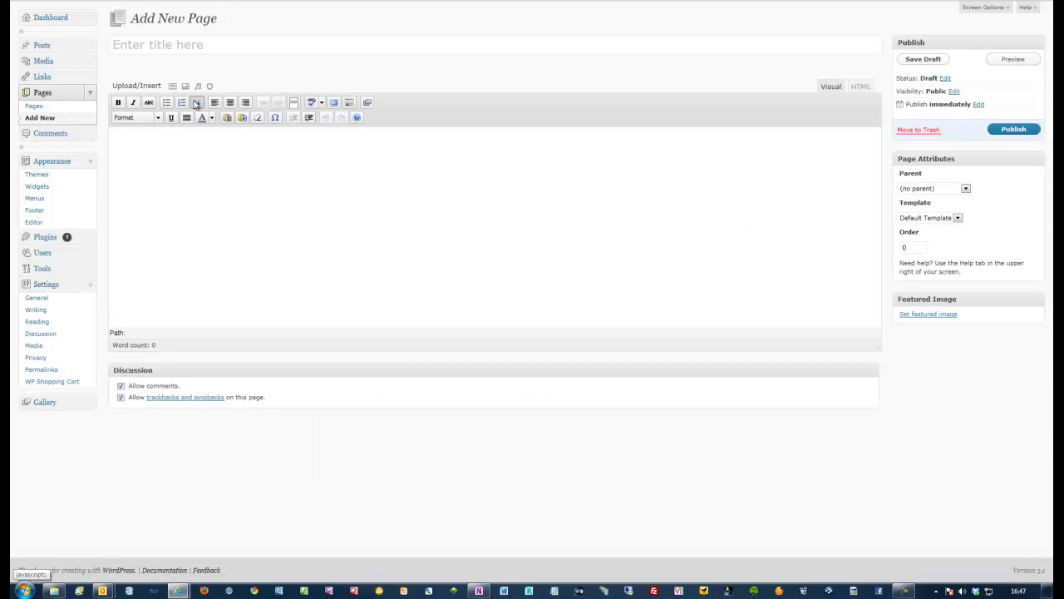
type("Special Offers")
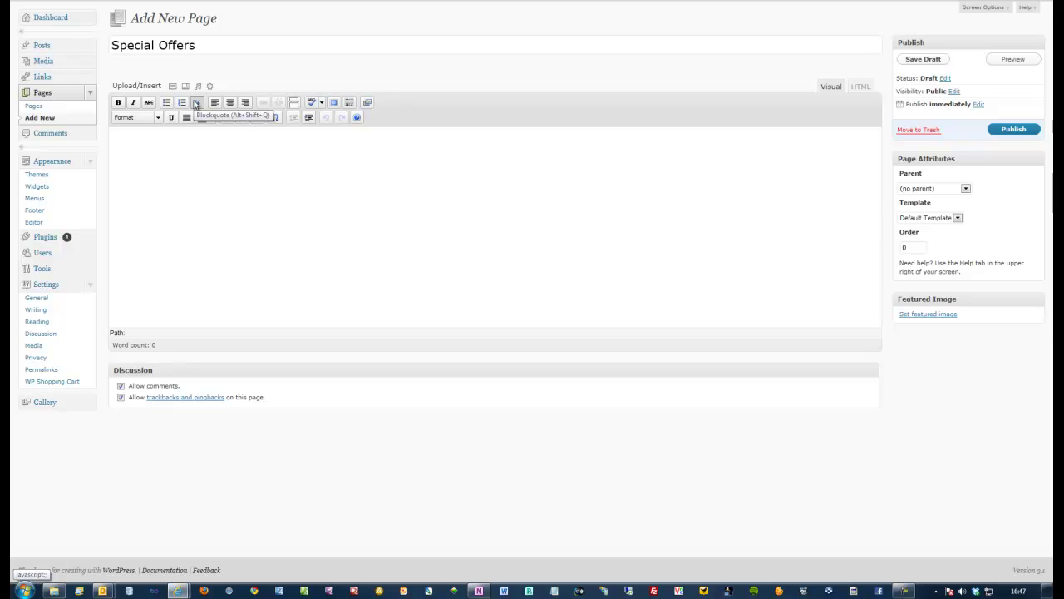
left_click(185, 181)
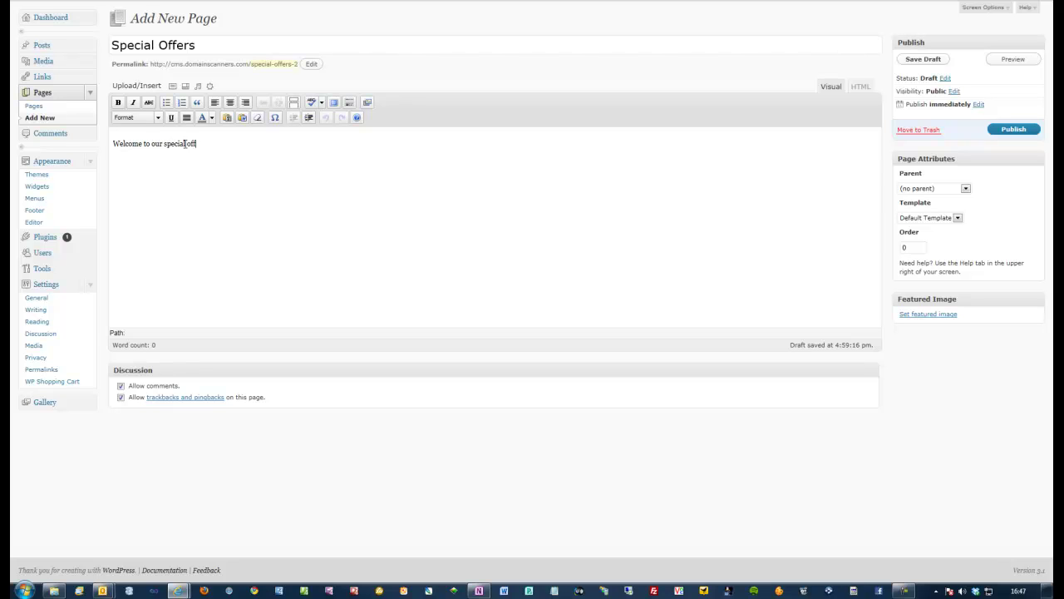
Upload the TestHouse picture from the computer to the Special Offers page's media
left_click(173, 88)
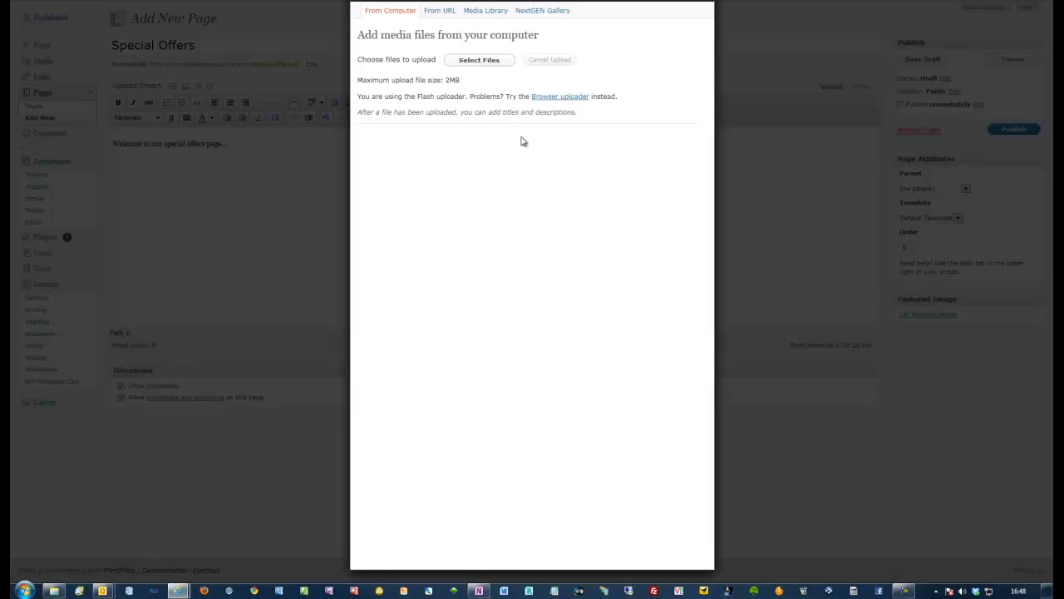
left_click(491, 63)
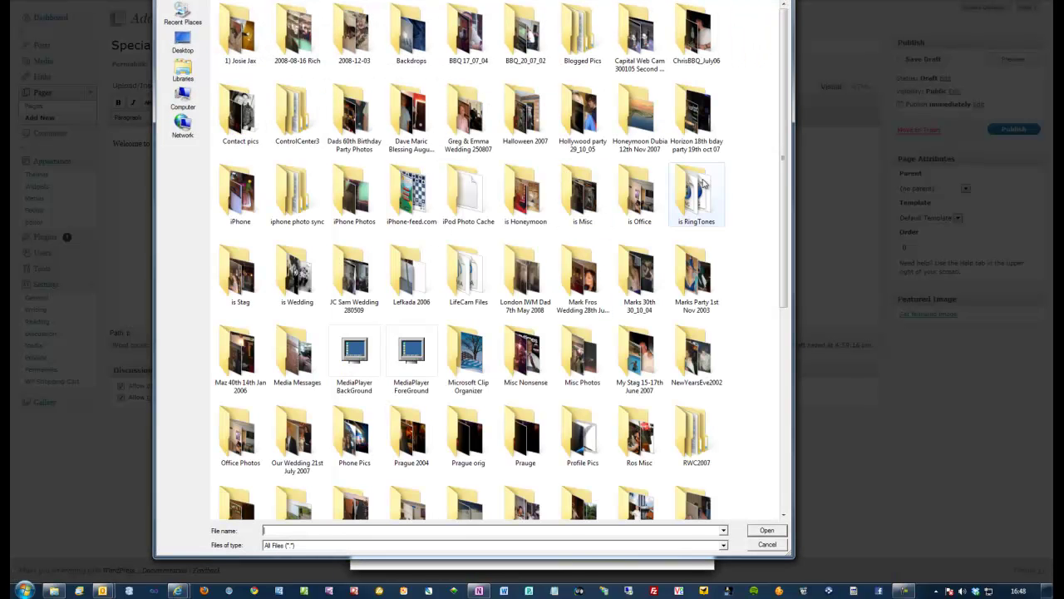
left_click_drag(773, 119, 781, 392)
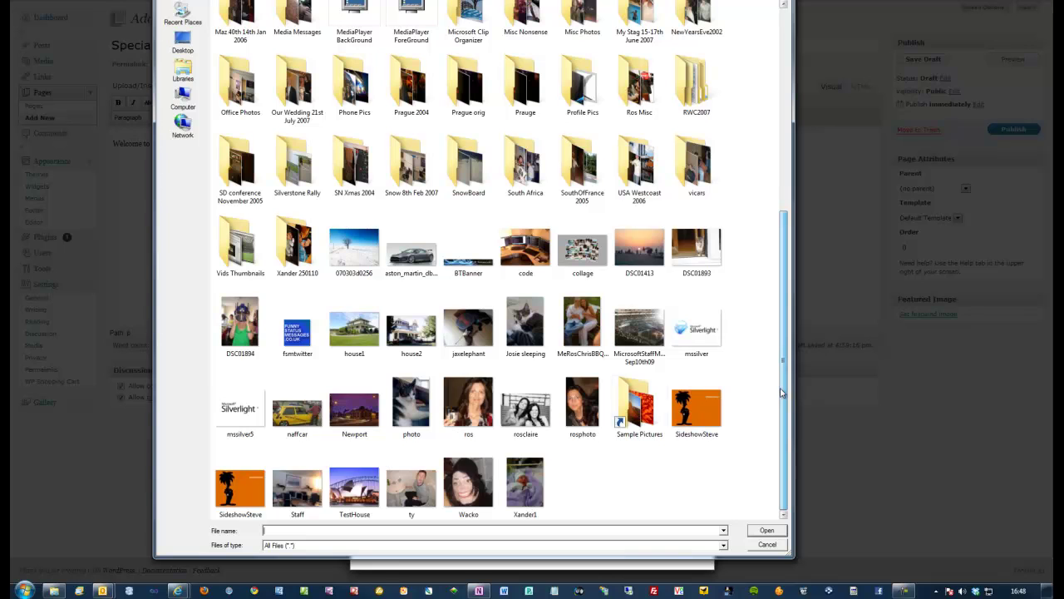
left_click(354, 489)
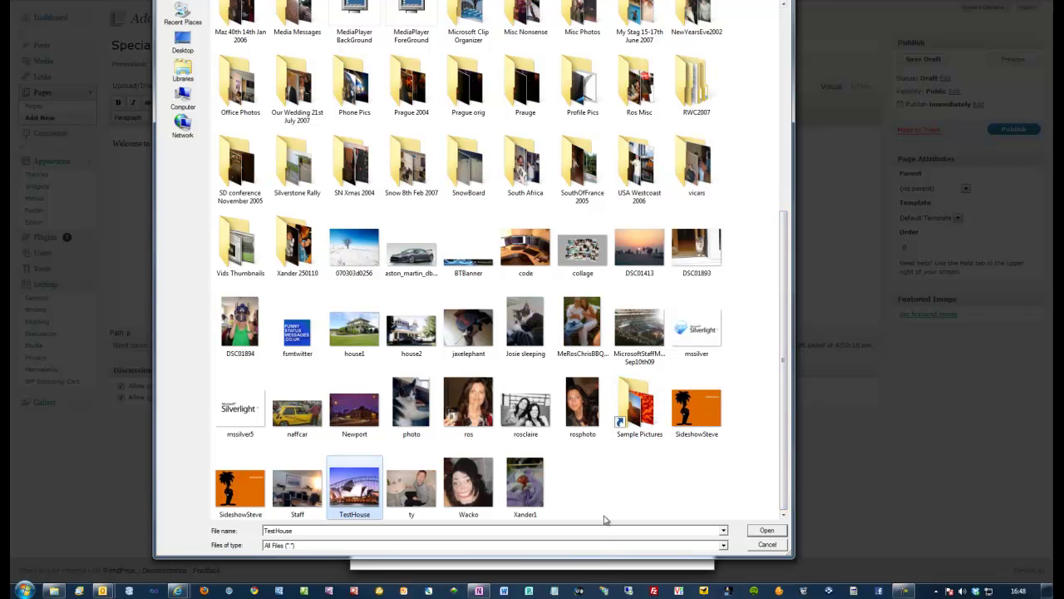
left_click(767, 530)
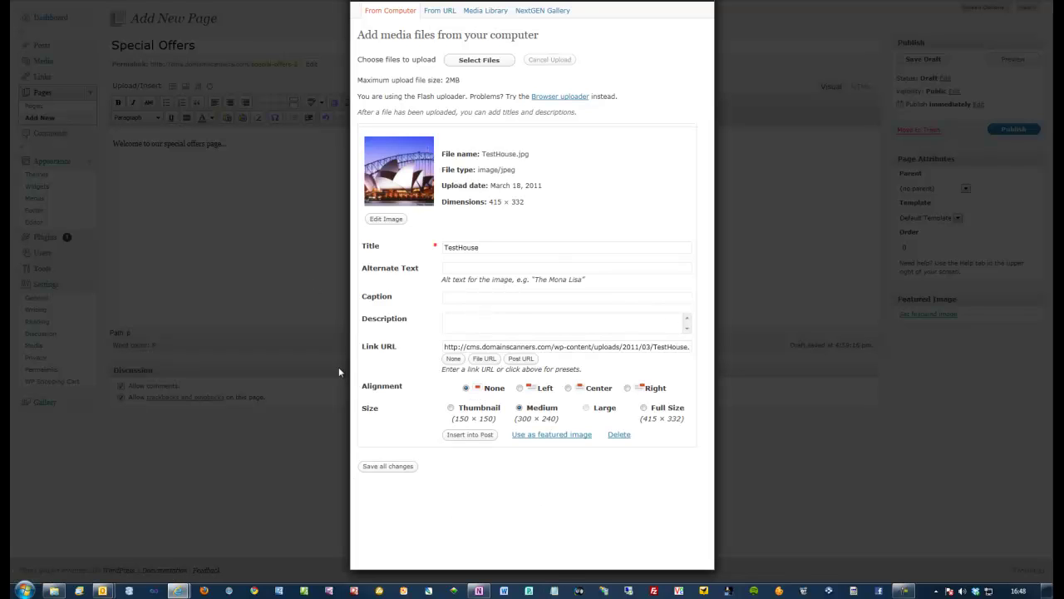
Save the TestHouse image's details, set its alignment to Left and insert it into the page
left_click(389, 466)
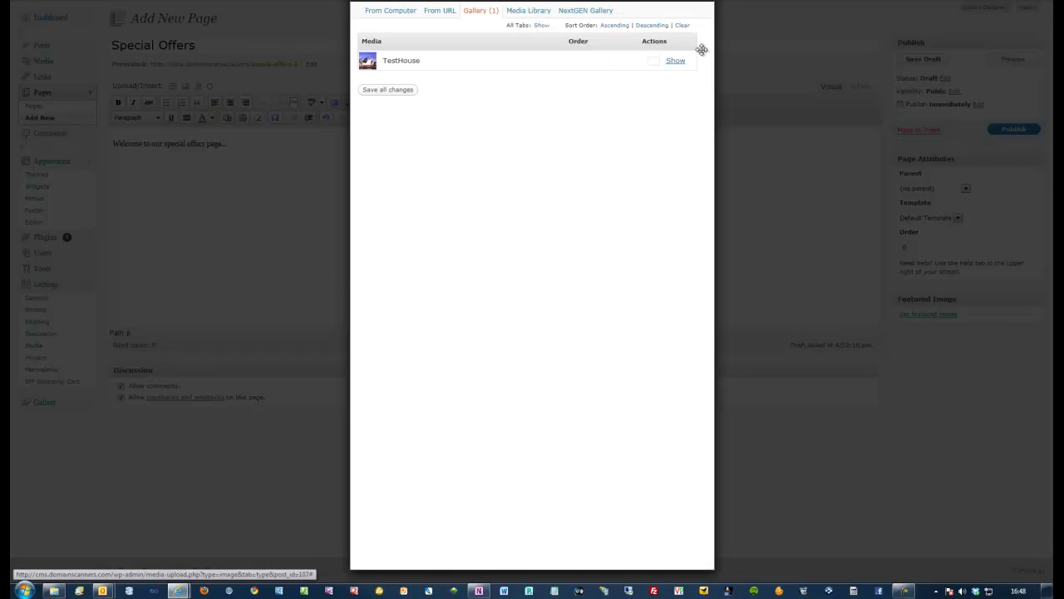
left_click(674, 61)
left_click(520, 332)
left_click(471, 379)
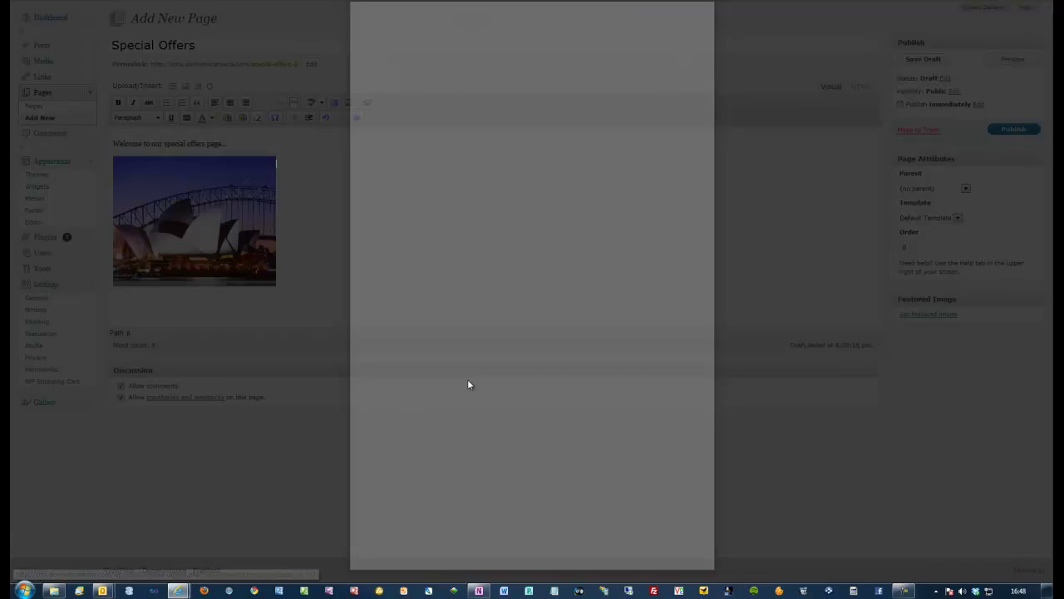
Enlarge the page's editing area and add the bold text "Price £10" beside the image
left_click(216, 304)
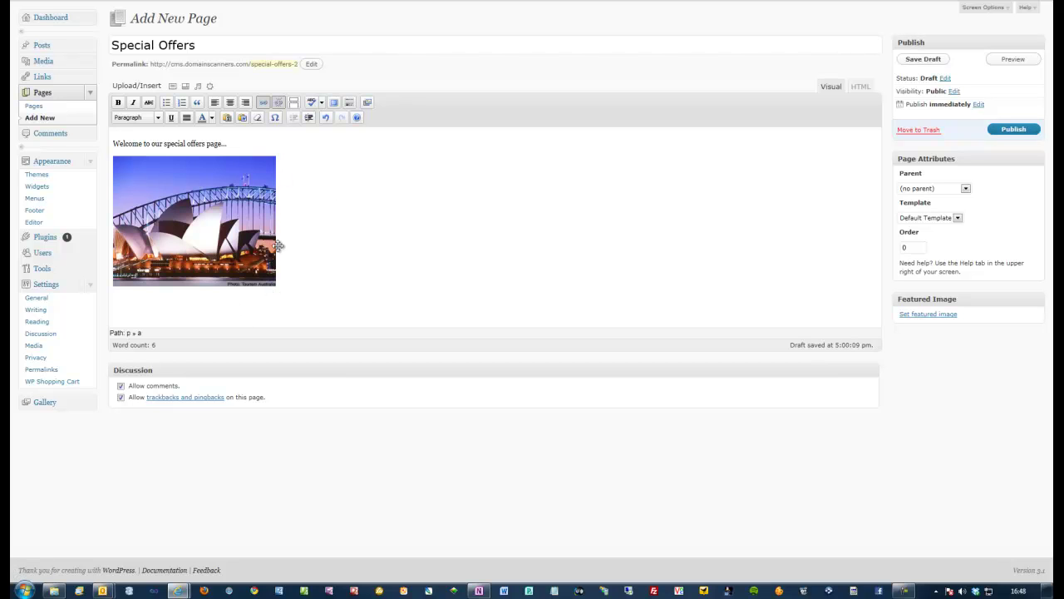
left_click_drag(879, 347, 896, 464)
left_click(166, 280)
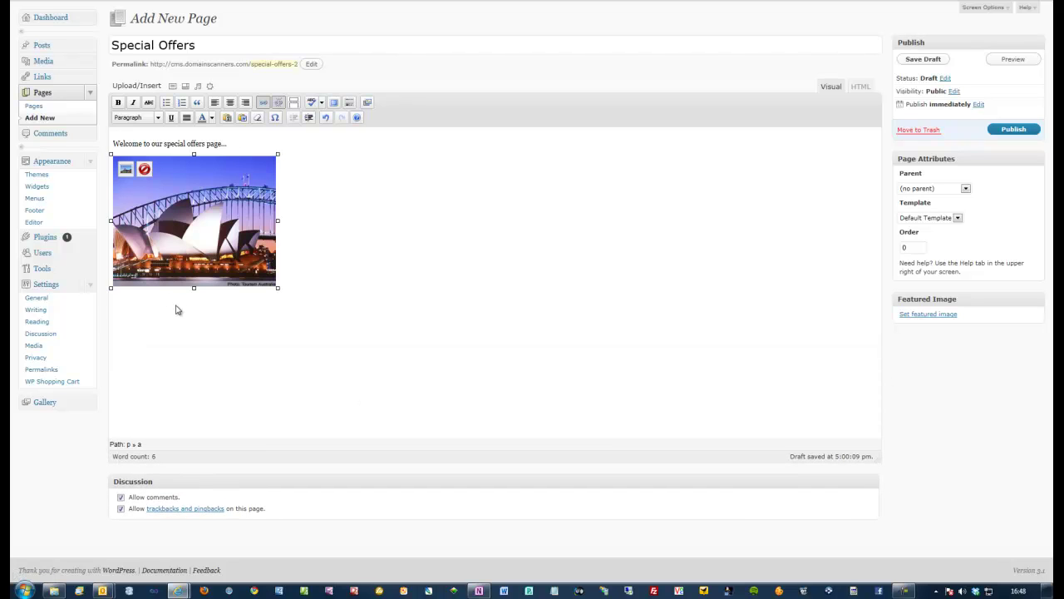
left_click(176, 311)
left_click(257, 143)
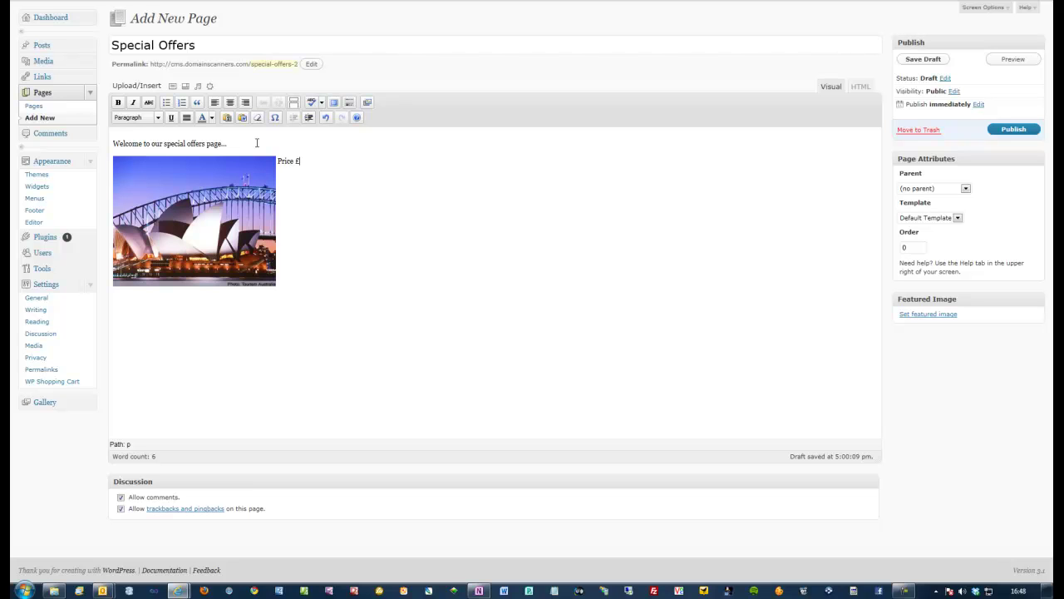
type("Price £1")
triple_click(292, 161)
left_click(119, 102)
Move the bold price line below the opera house image
left_click(286, 172)
key("Return")
key("Return")
key("Return")
key("Return")
key("Return")
key("Return")
key("Return")
left_click(186, 299)
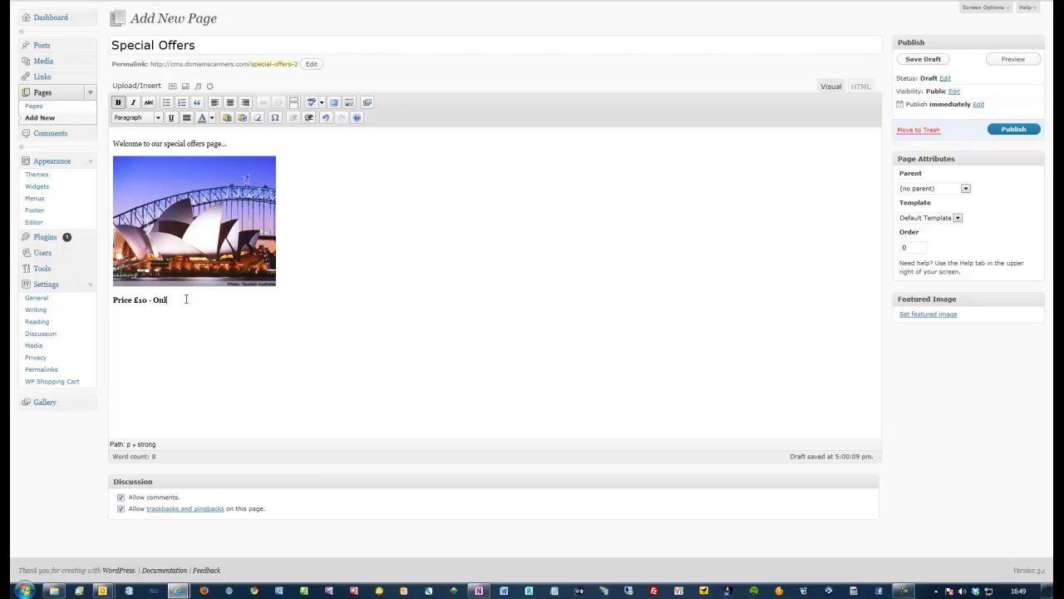
Extend the price line with "- Offer only valid for 1 week!"
type("- Only valid for ")
type("Offer")
key("Delete")
type("o")
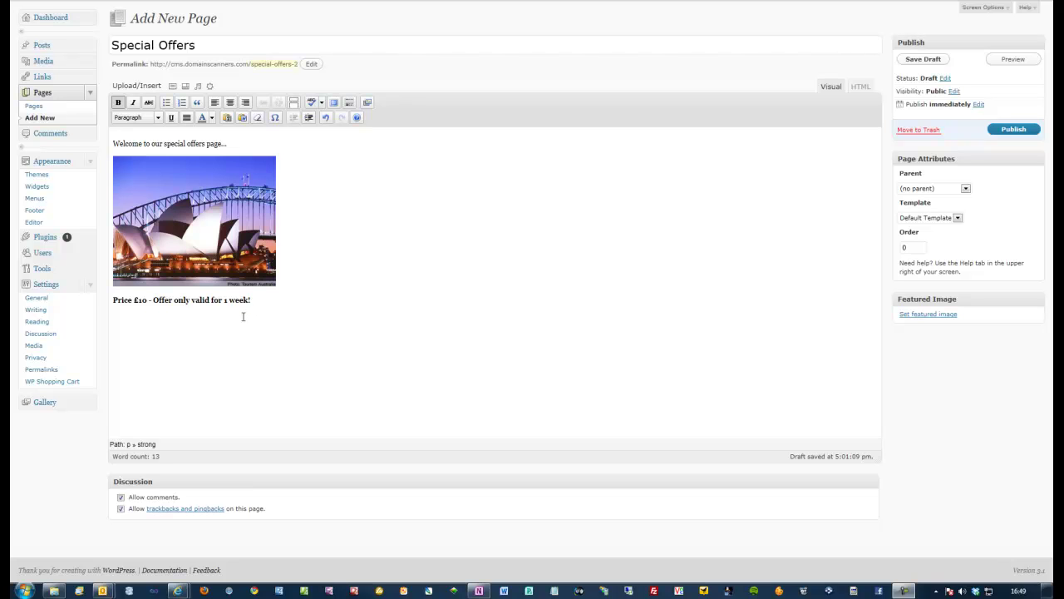
Disallow comments, trackbacks and pingbacks on the Special Offers page and publish it
left_click(121, 497)
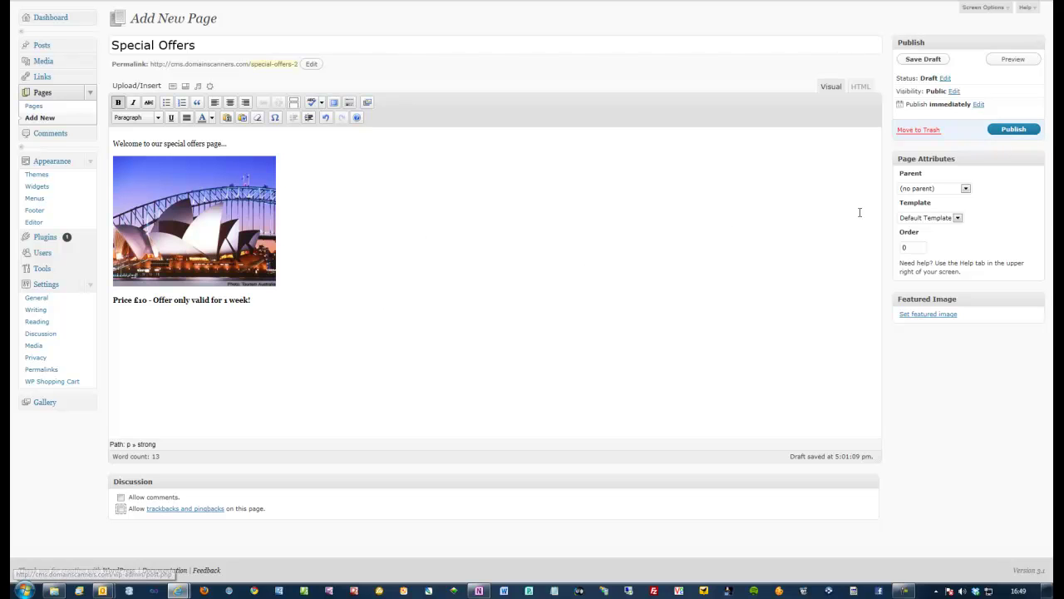
left_click(1016, 130)
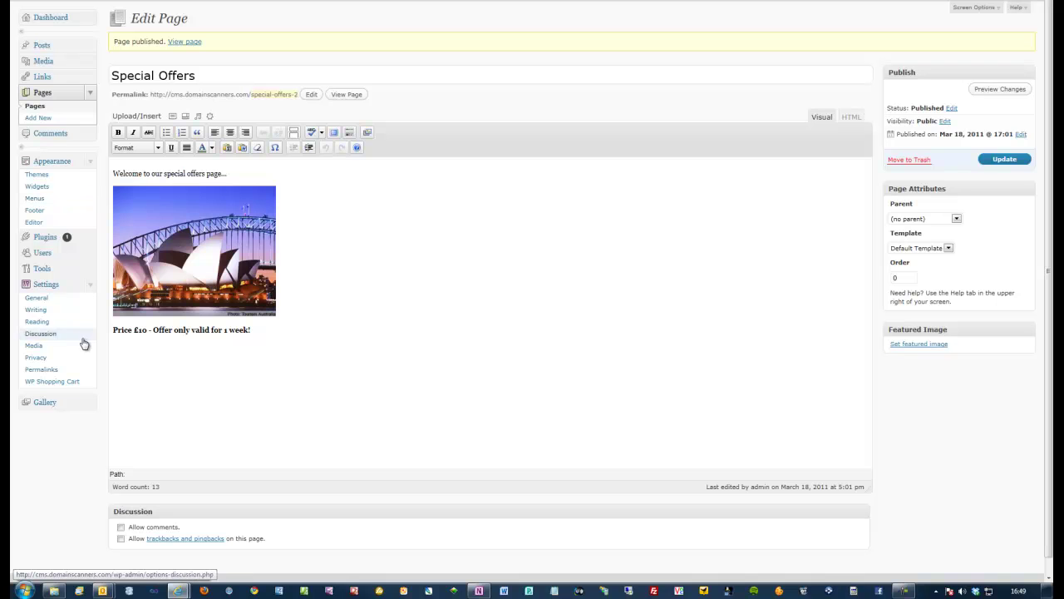
Copy the trigger text [wp_cart:PRODUCT-NAME:price:PRODUCT-PRICE:end] from the WP Shopping Cart settings
left_click(63, 384)
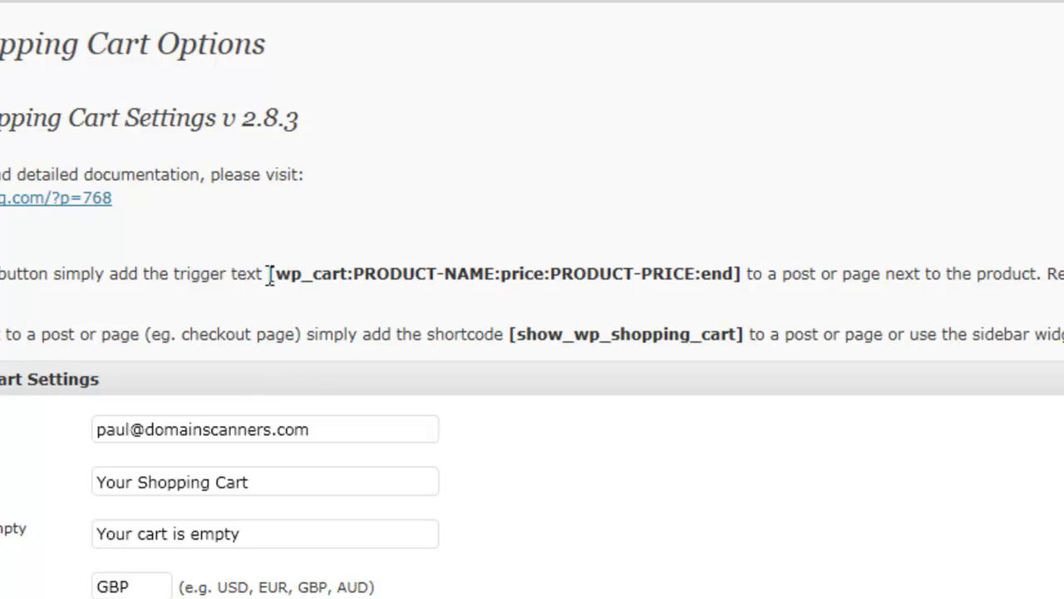
left_click_drag(269, 275, 744, 278)
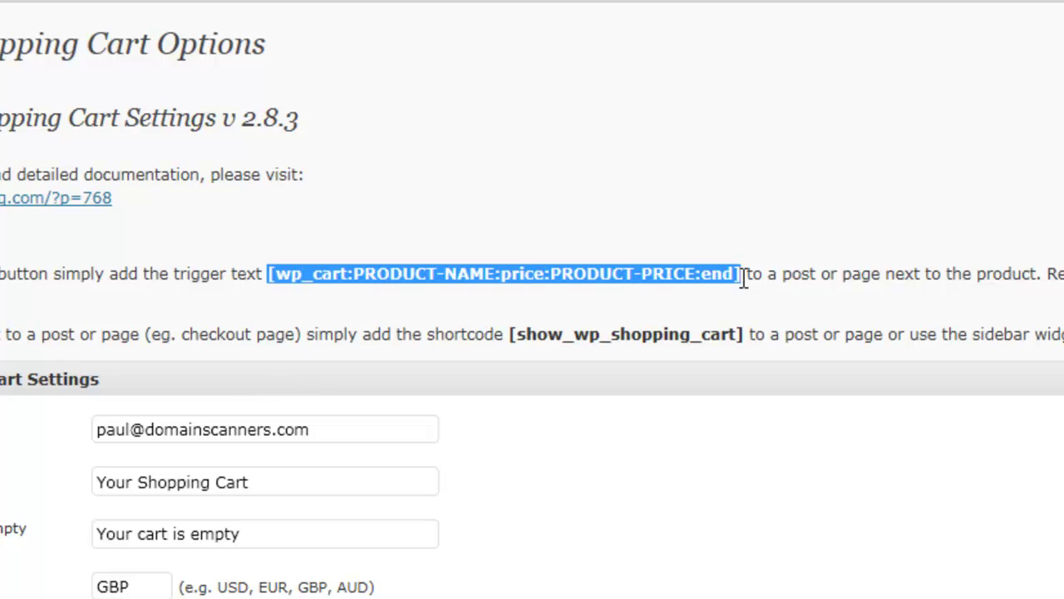
right_click(669, 274)
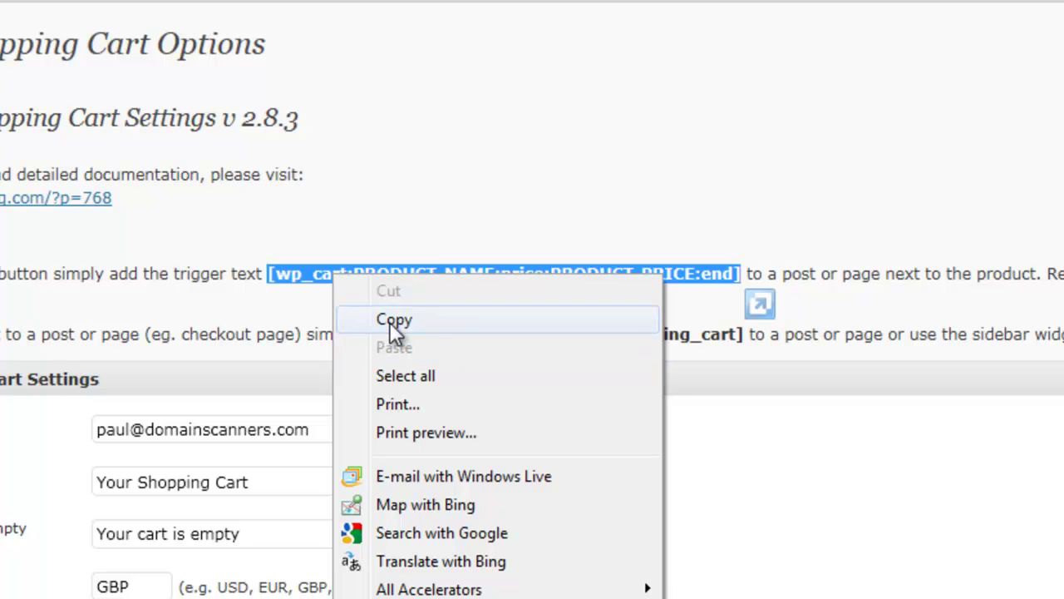
left_click(390, 321)
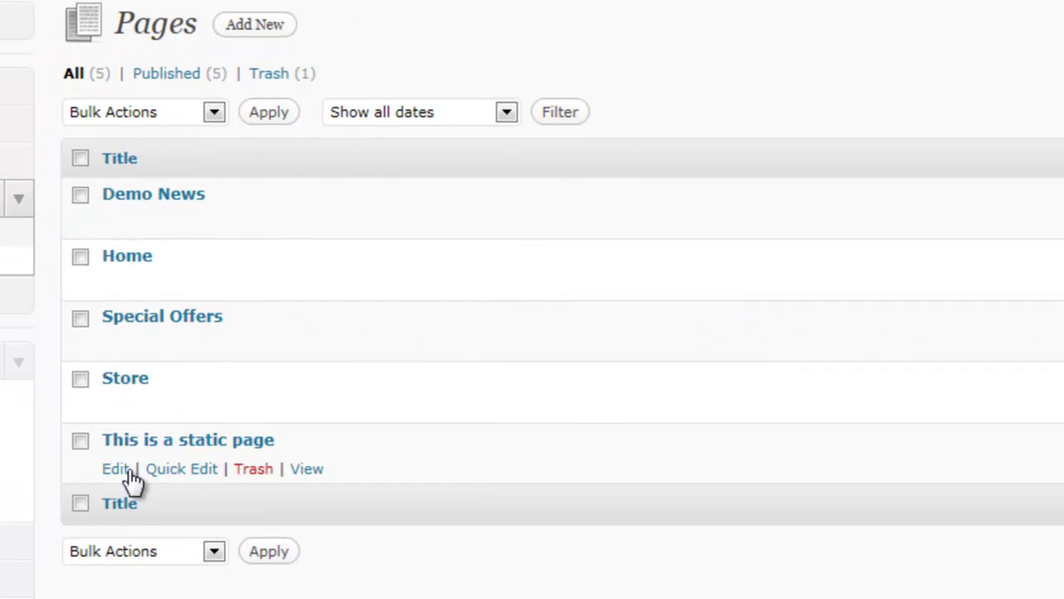
Open the Special Offers page for editing and paste the wp_cart trigger text on a new line below the price
left_click(115, 348)
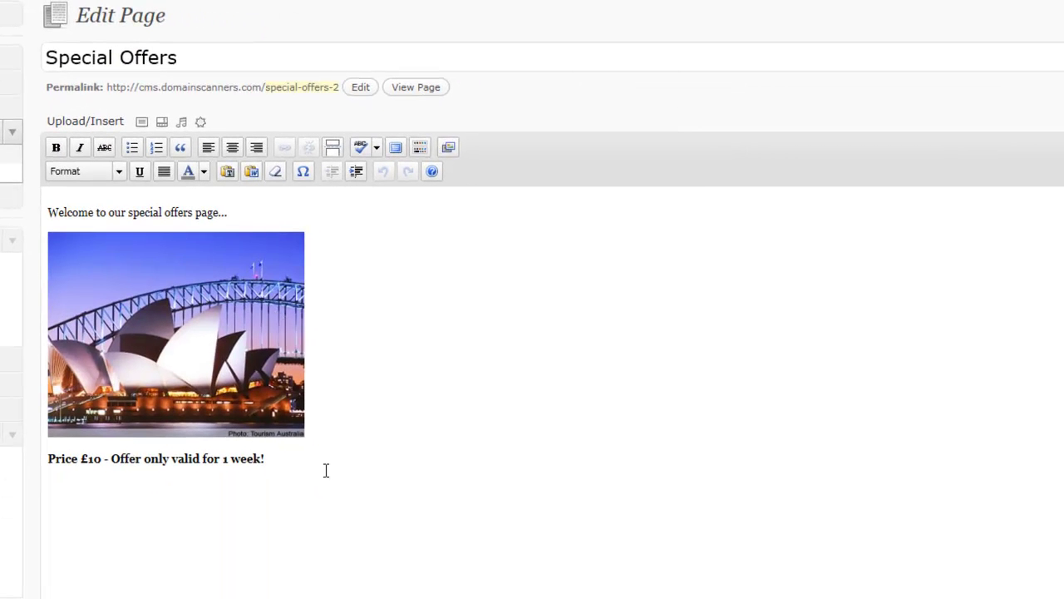
left_click(486, 598)
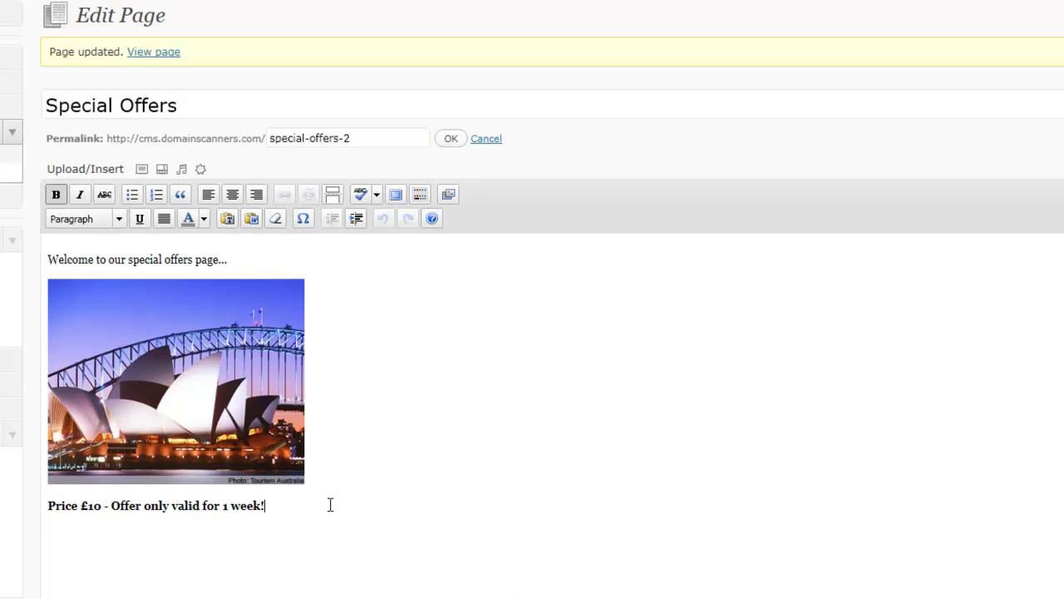
key("Return")
key("ctrl+v")
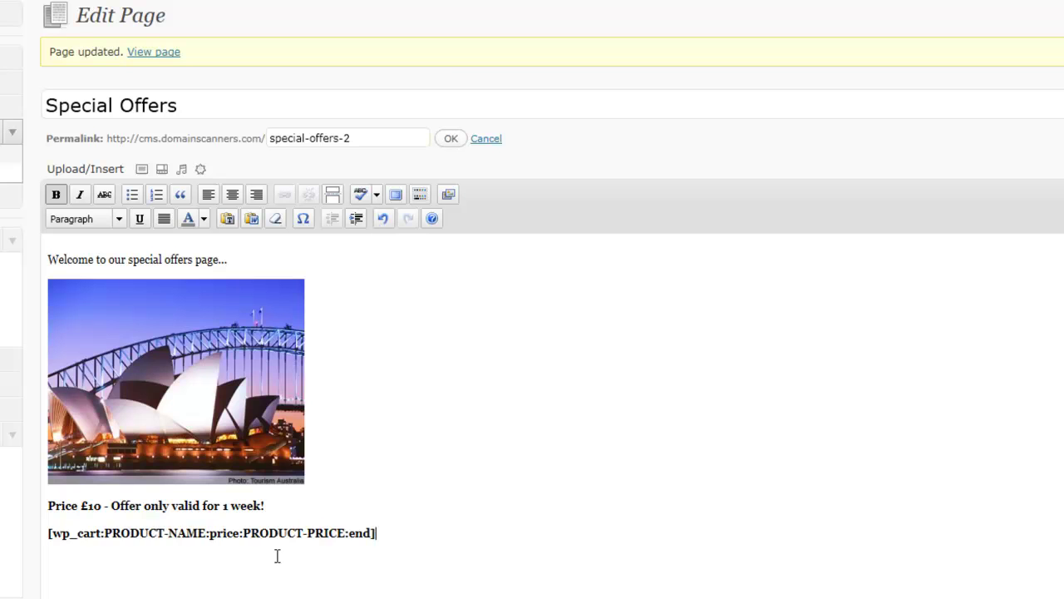
Replace PRODUCT-NAME in the trigger text with "Special offer print"
key("BackSpace")
key("BackSpace")
key("BackSpace")
key("BackSpace")
key("BackSpace")
key("BackSpace")
key("BackSpace")
key("BackSpace")
key("BackSpace")
key("BackSpace")
key("BackSpace")
key("BackSpace")
key("BackSpace")
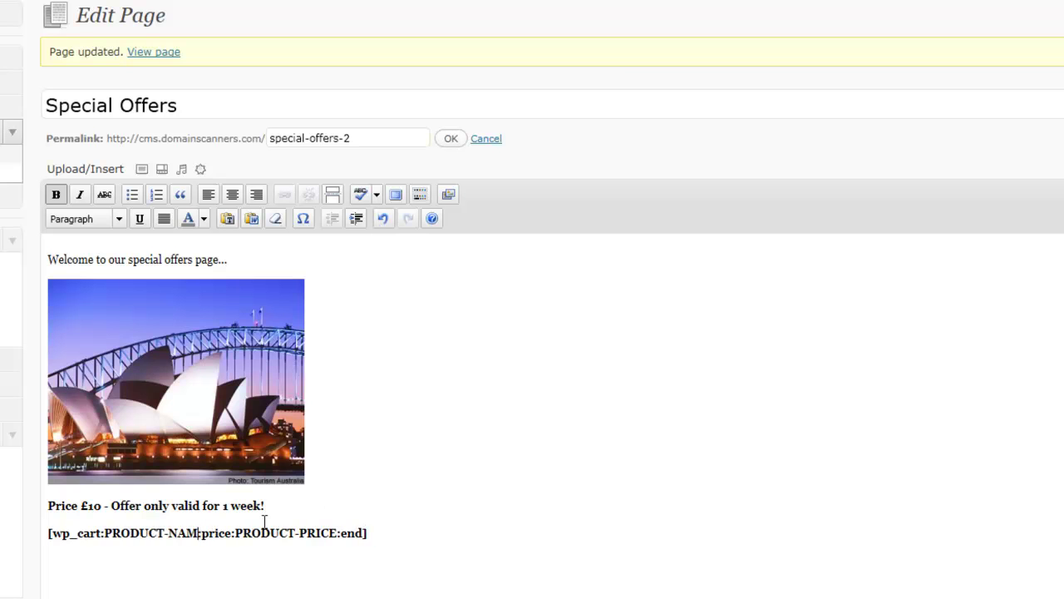
type("Special offer print")
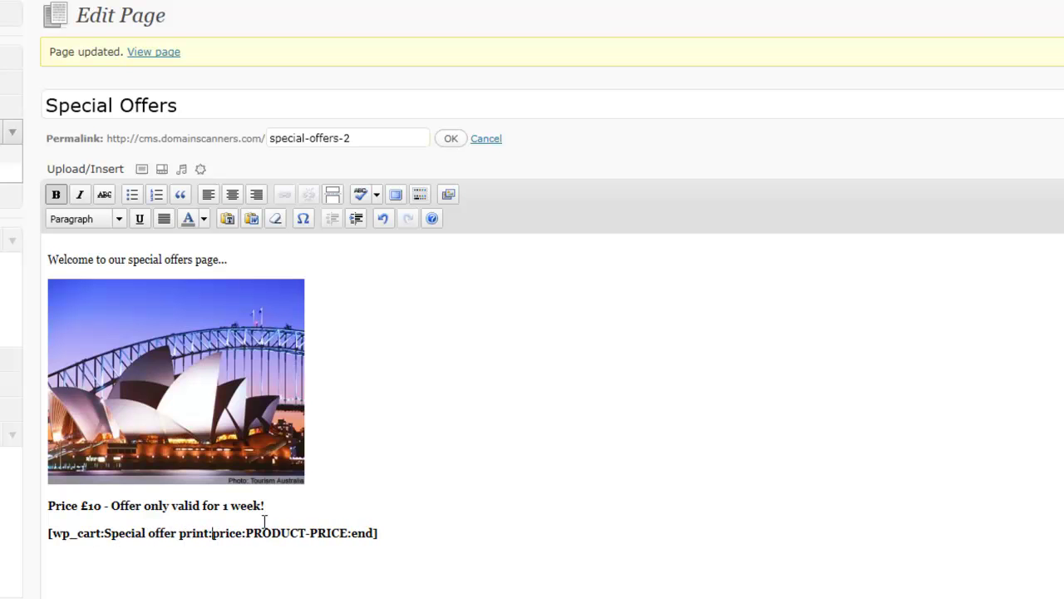
Replace PRODUCT-PRICE in the trigger text with 10 and update the Special Offers page
key("BackSpace")
key("BackSpace")
key("BackSpace")
key("BackSpace")
key("BackSpace")
key("BackSpace")
key("BackSpace")
key("BackSpace")
key("BackSpace")
key("BackSpace")
key("BackSpace")
key("BackSpace")
key("BackSpace")
key("BackSpace")
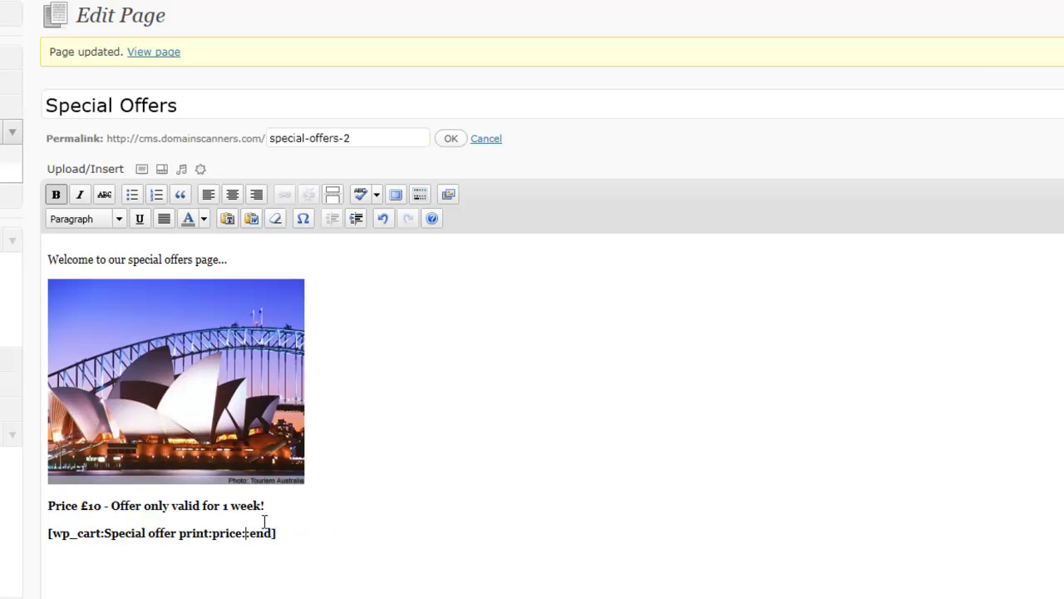
type("10")
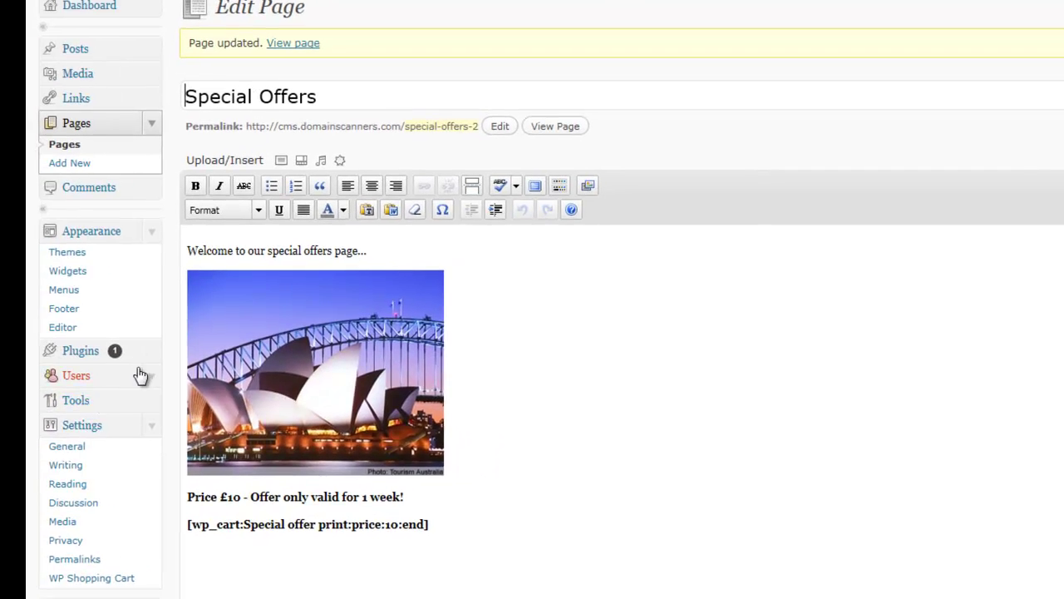
Add the Special Offers page to the Top Menu as a sub-item of Store and save the menu
left_click(88, 288)
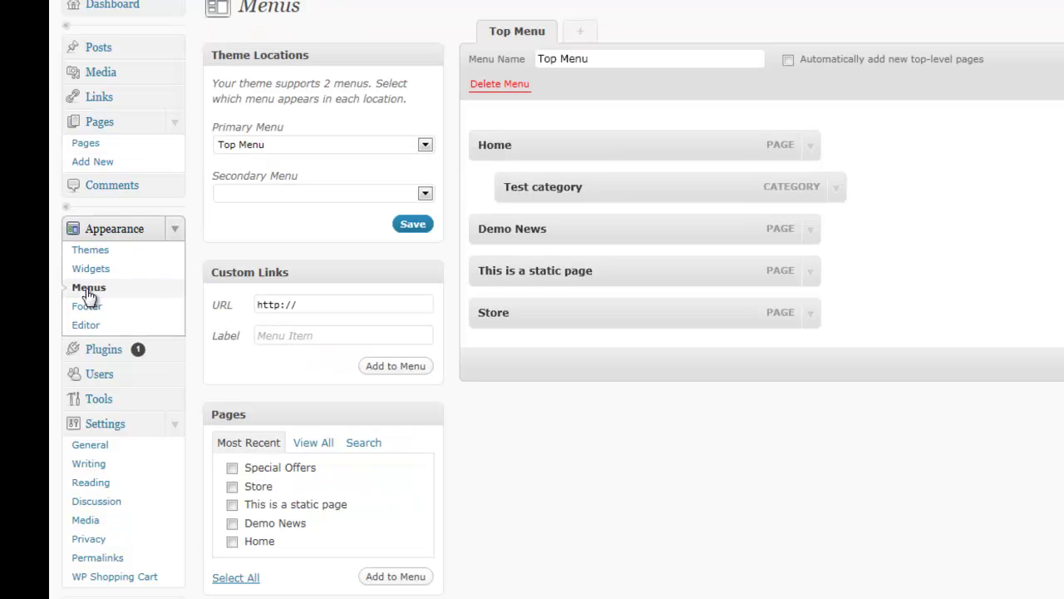
left_click(233, 469)
left_click(389, 577)
left_click_drag(544, 357, 595, 358)
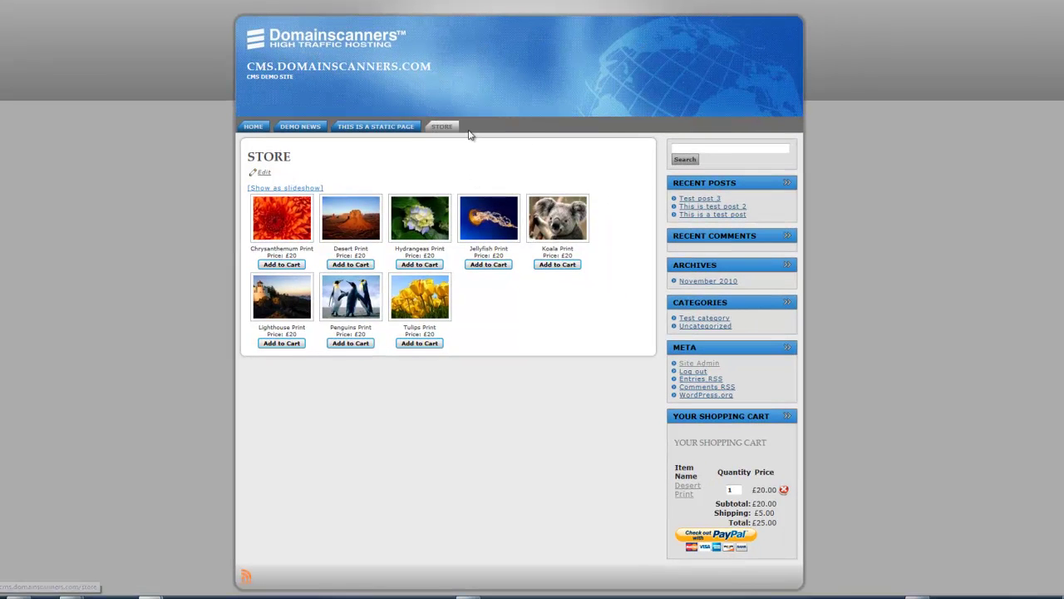
Open the Special Offers page on the live site and add its £10 print to the cart
left_click(448, 141)
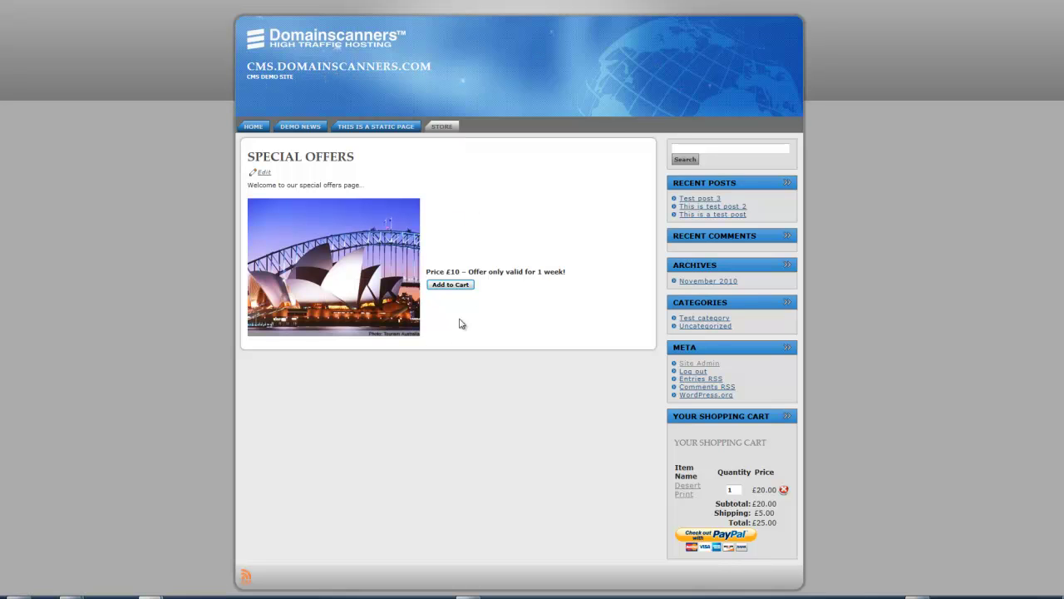
left_click(452, 286)
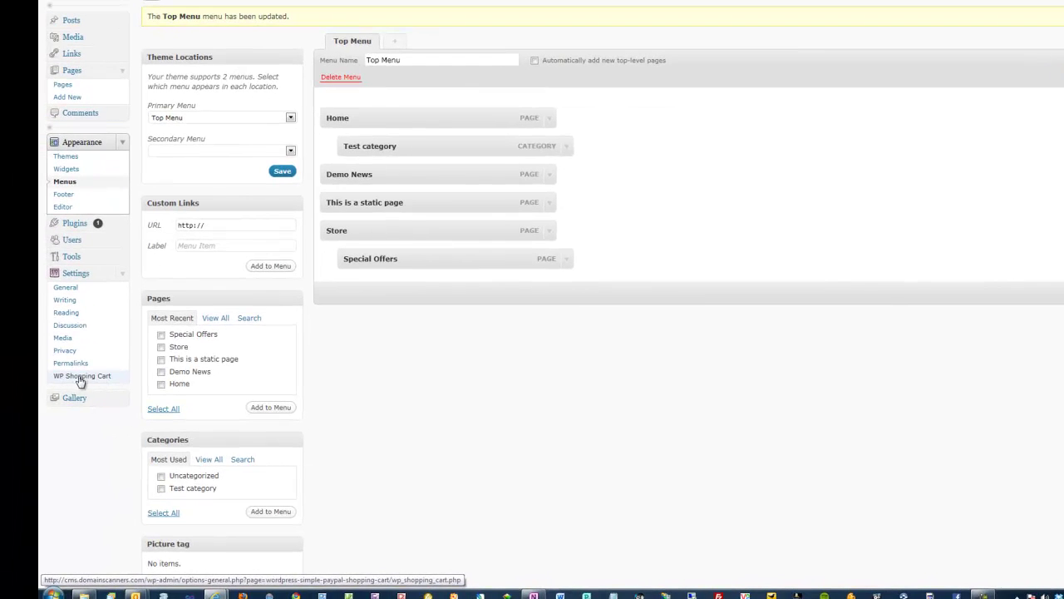
Copy the shortcode [show_wp_shopping_cart] from the WP Shopping Cart settings
left_click(82, 377)
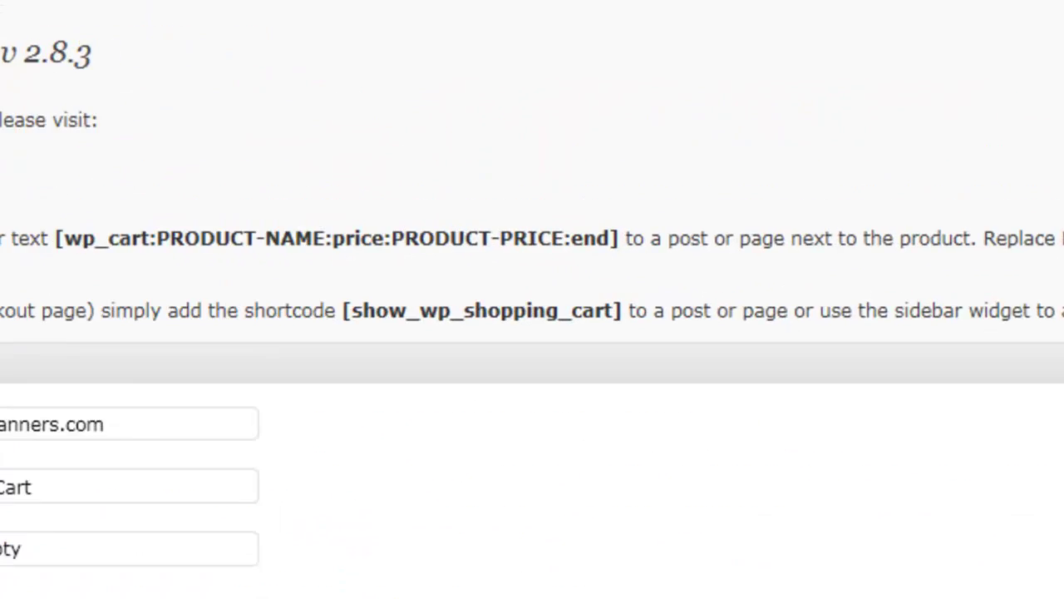
left_click_drag(634, 341, 325, 342)
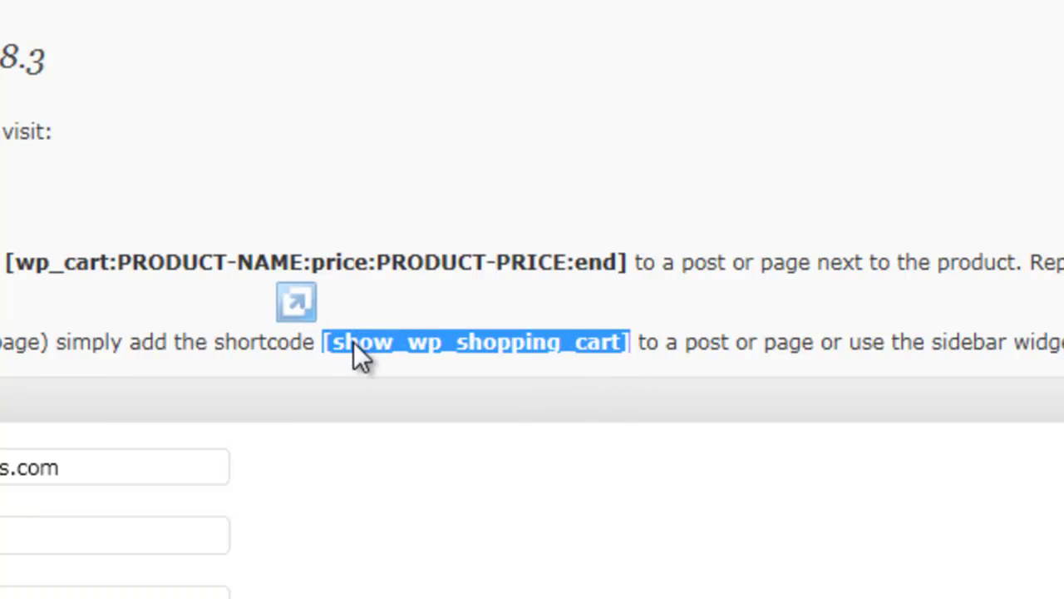
right_click(353, 346)
left_click(97, 410)
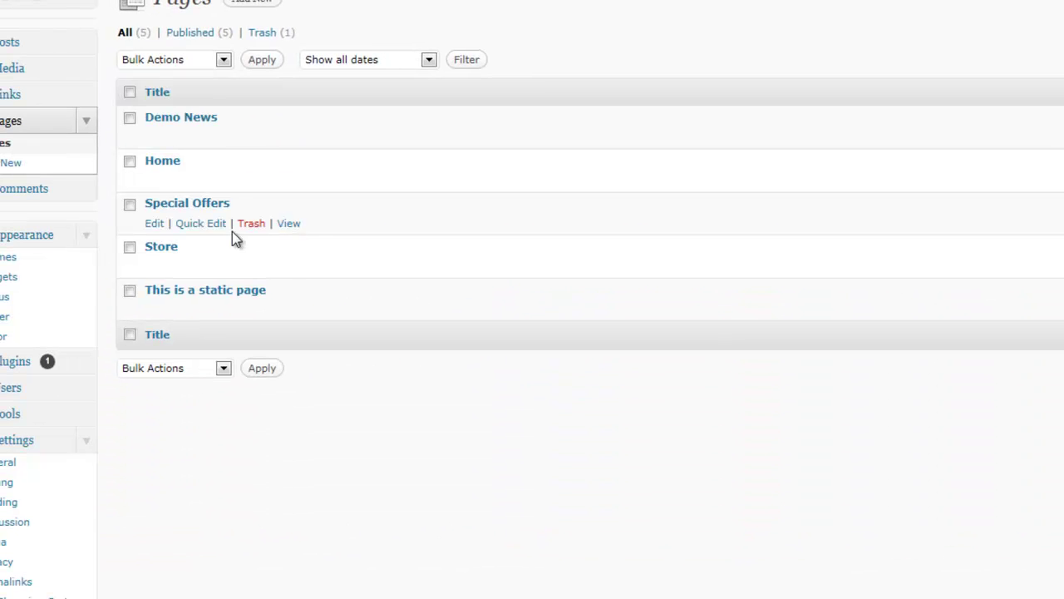
Paste [show_wp_shopping_cart] on a new line below the wp_cart text of the Special Offers page, update it and view it on the site
left_click(154, 222)
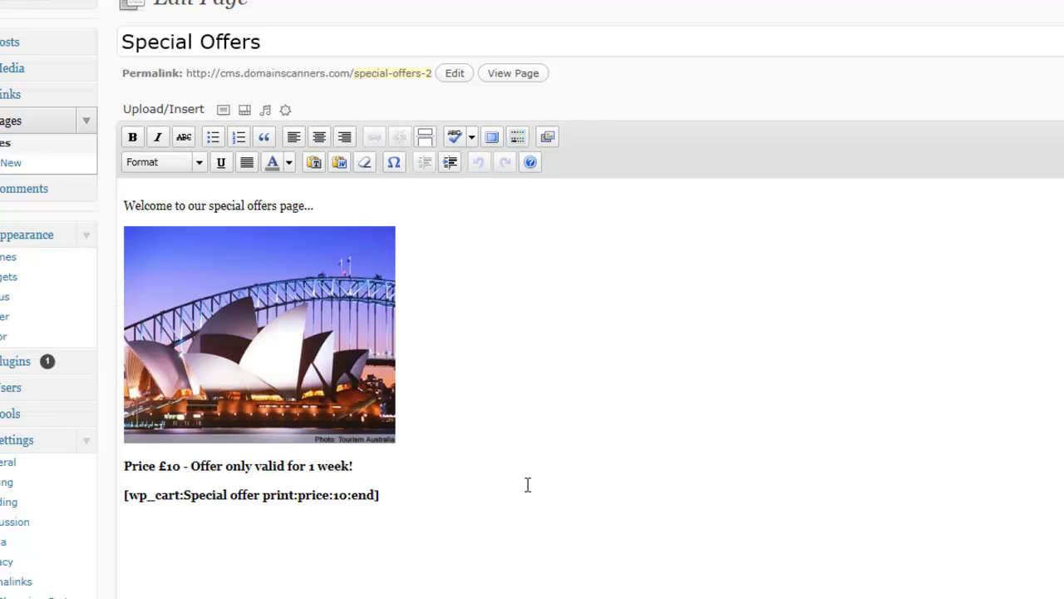
left_click(443, 494)
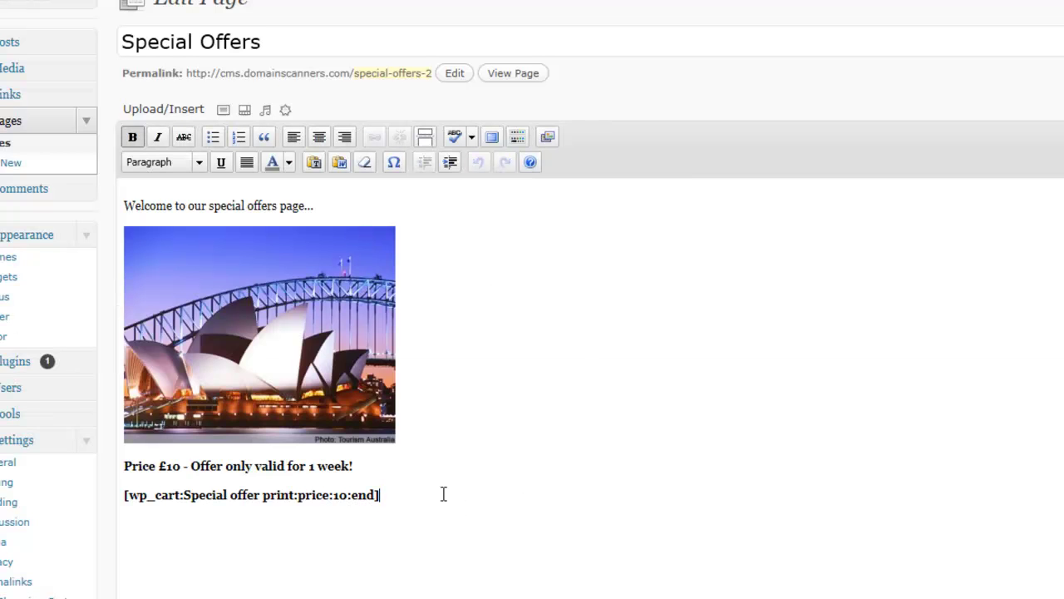
key("ctrl+v")
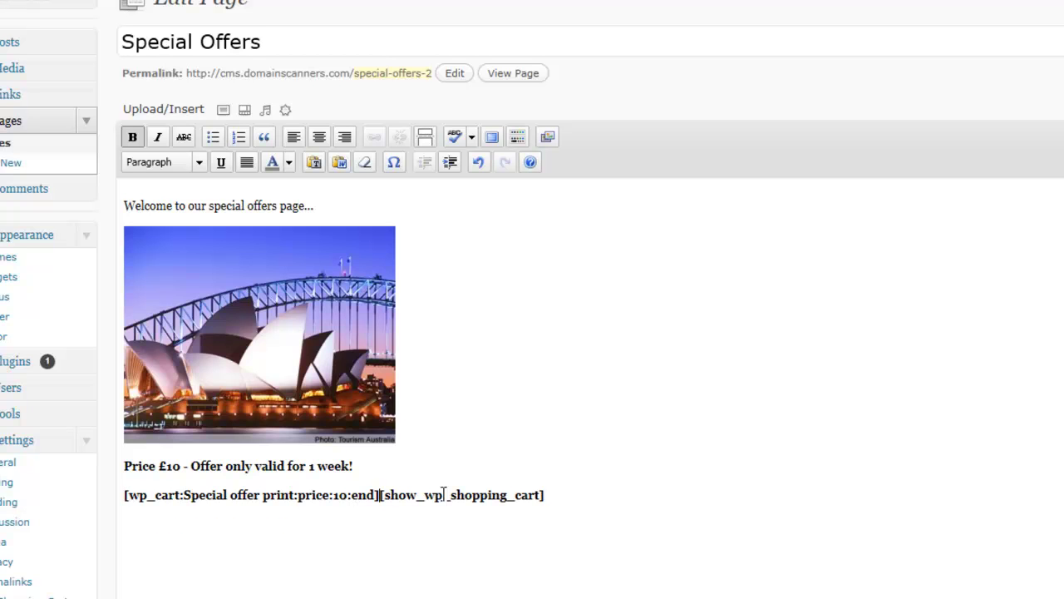
key("Return")
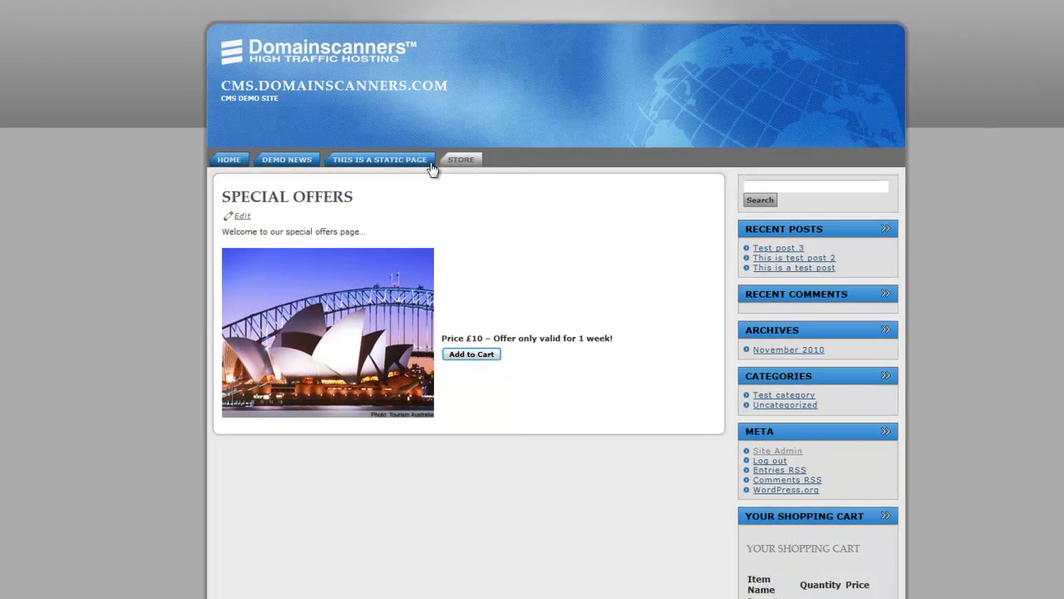
mouse_move(673, 198)
left_click(425, 169)
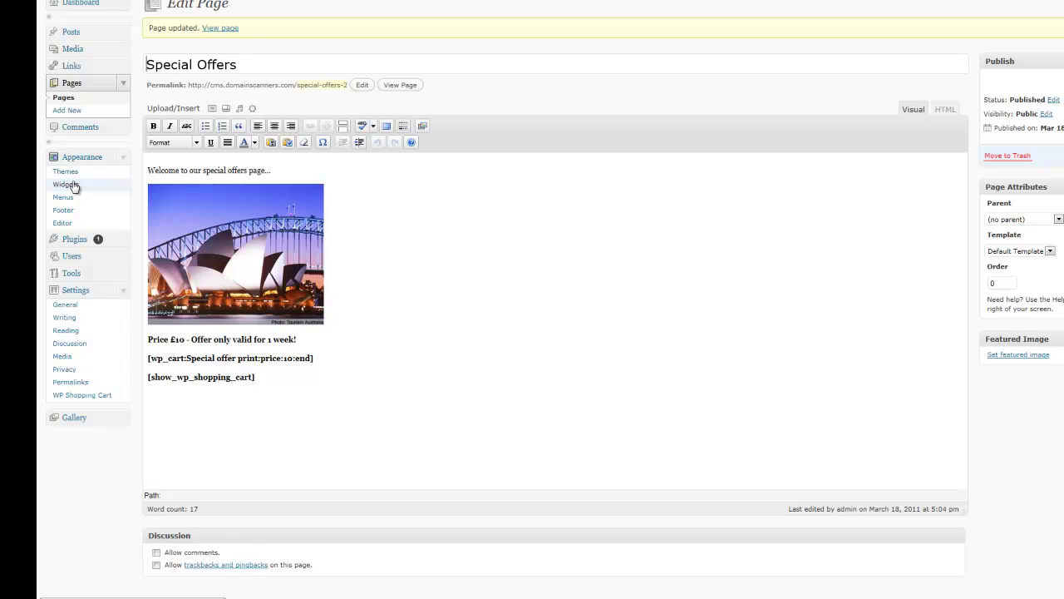
Remove the WP Paypal Shopping Cart widget from the Primary Widget Area and reload the Special Offers page on the site
left_click(67, 185)
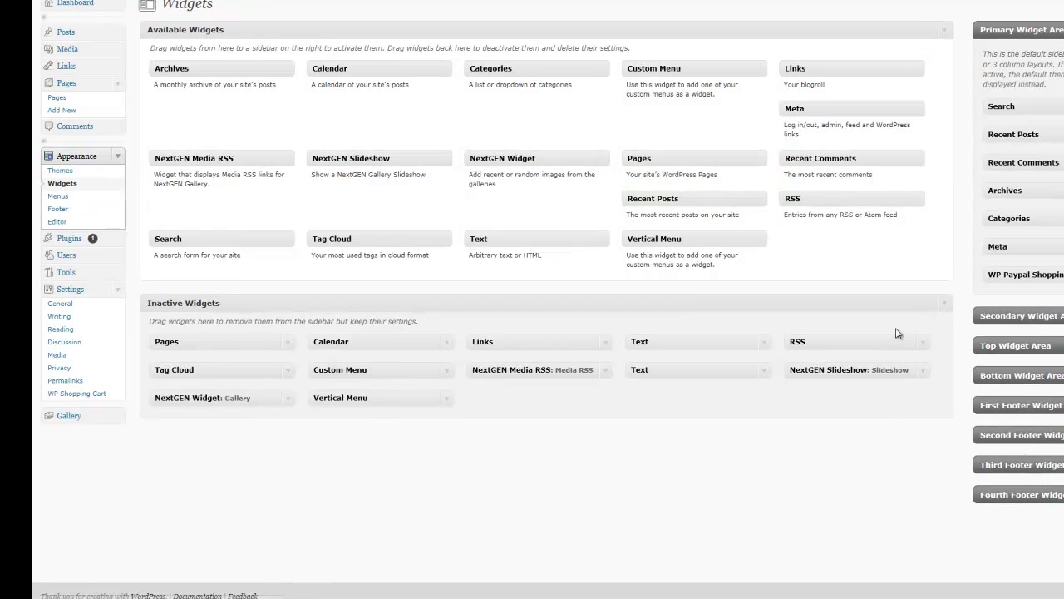
left_click_drag(955, 268, 769, 248)
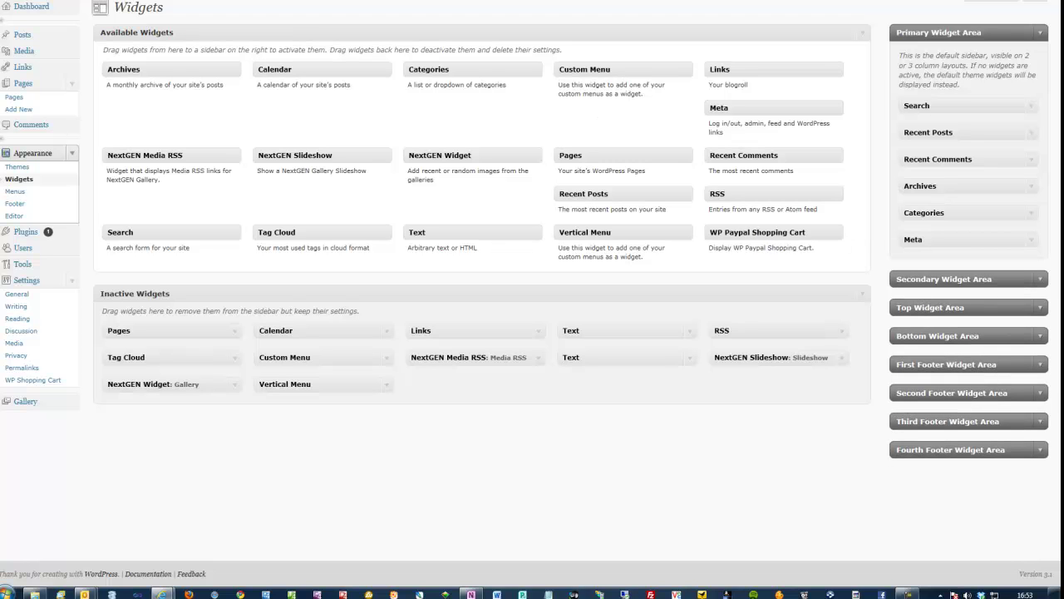
key("ctrl+Tab")
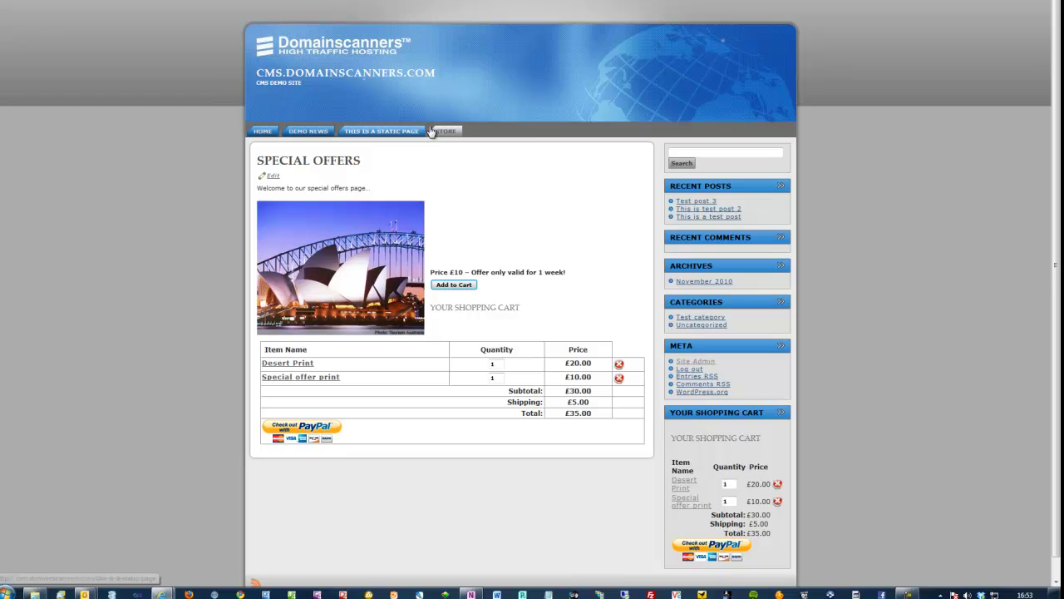
mouse_move(446, 141)
key("F5")
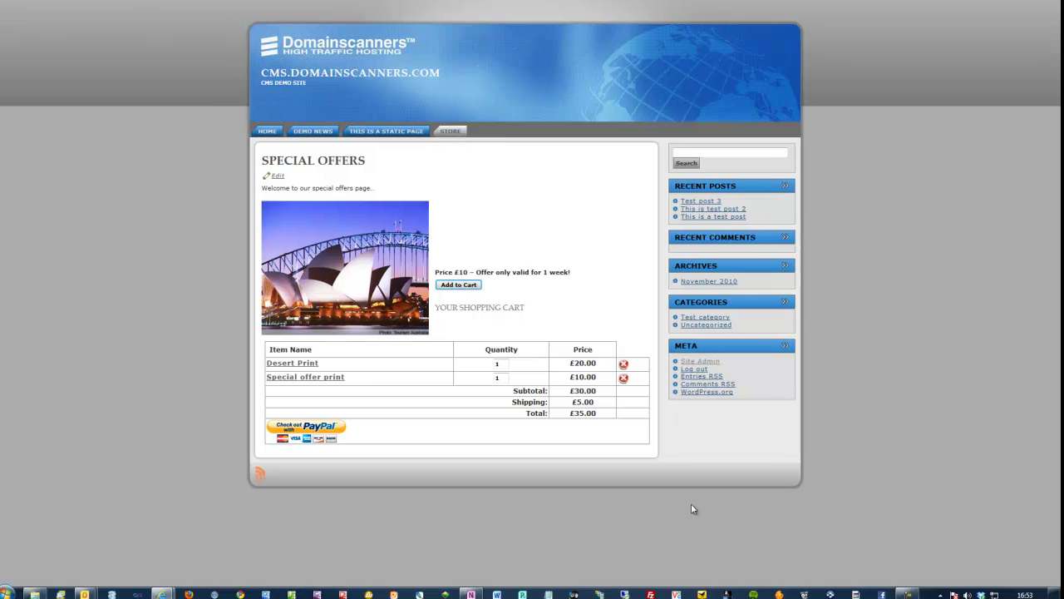
Check the sidebar on the static page, the Store page and the Special Offers page of the live site
left_click(376, 134)
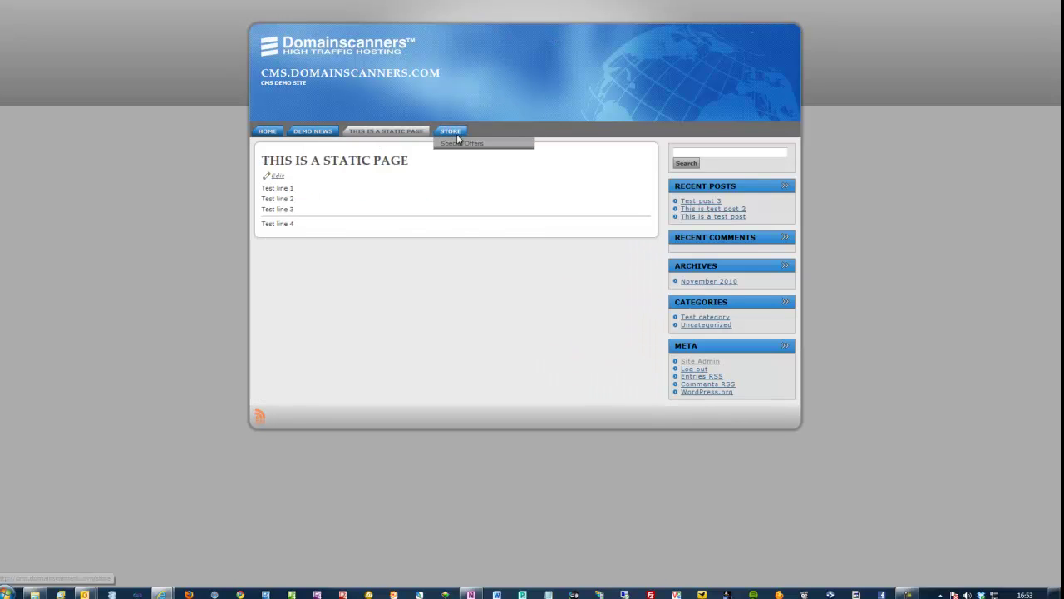
left_click(456, 133)
left_click(463, 146)
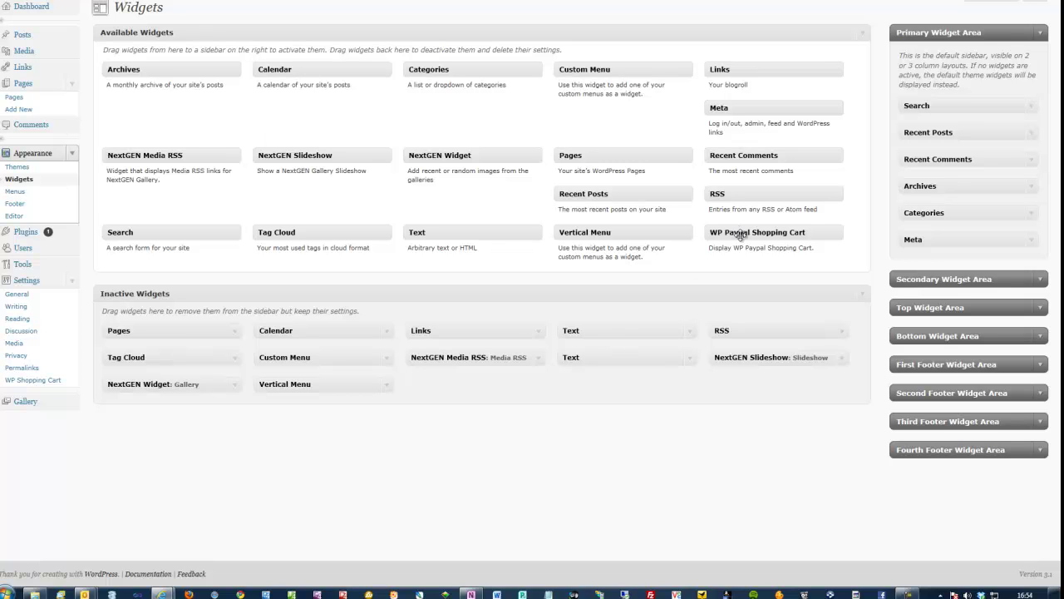
Add the WP Paypal Shopping Cart widget below Search in the Primary Widget Area, save it and view the Special Offers page
left_click_drag(740, 235, 940, 129)
left_click(1019, 160)
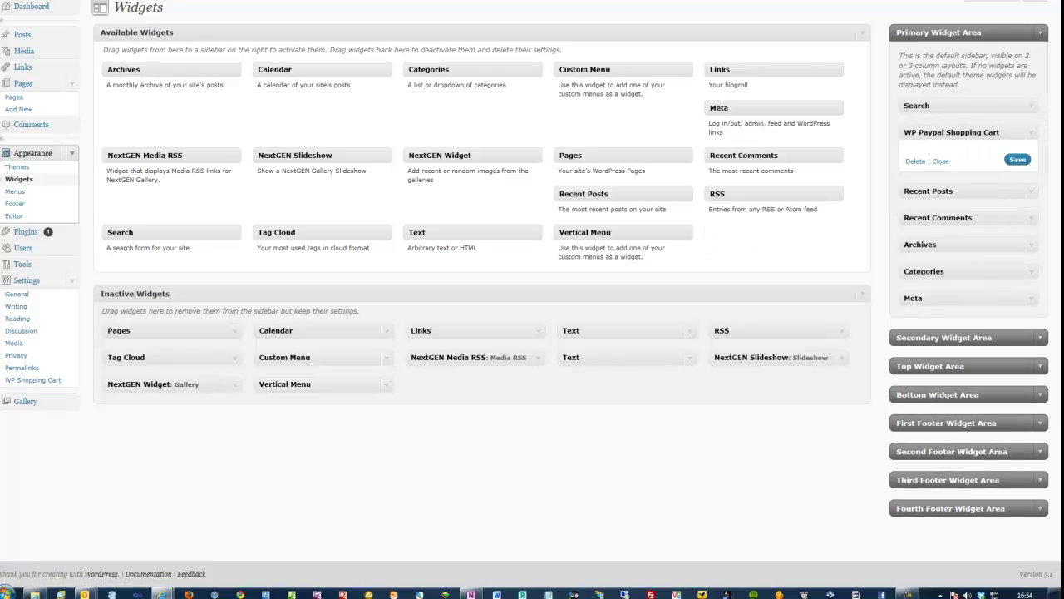
key("ctrl+Tab")
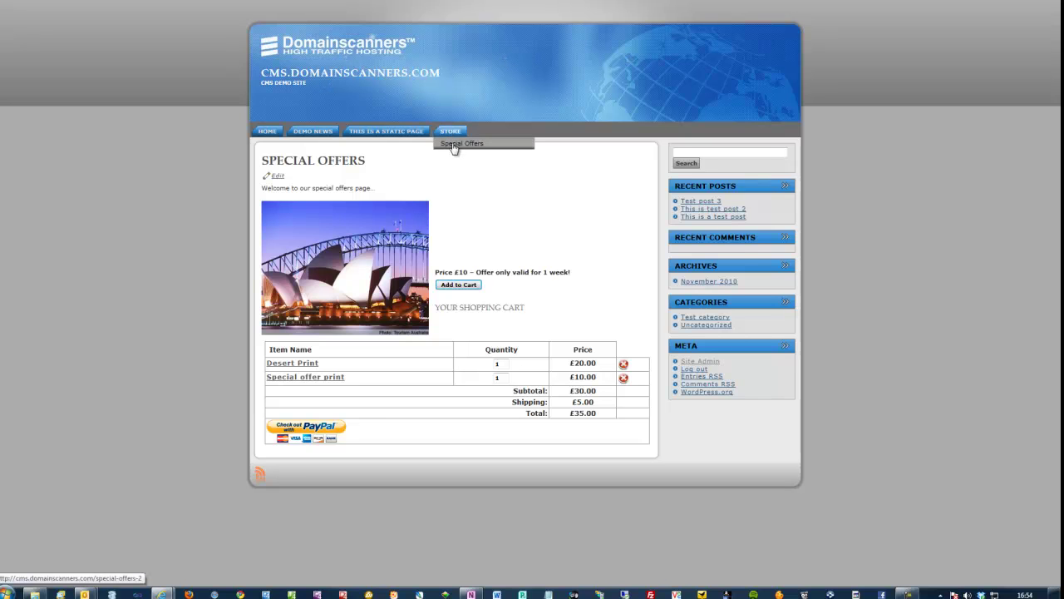
left_click(453, 145)
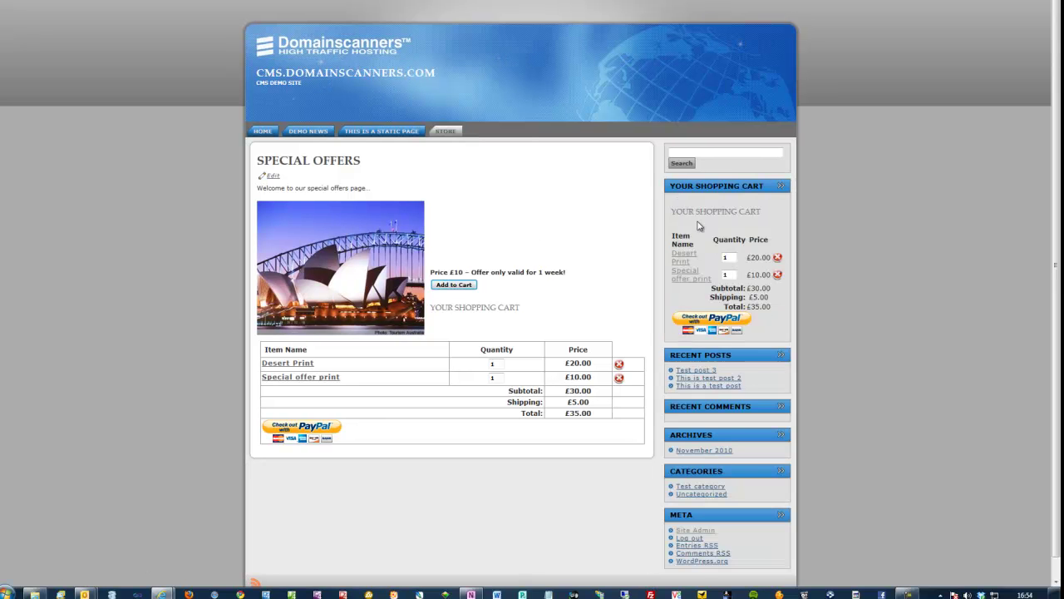